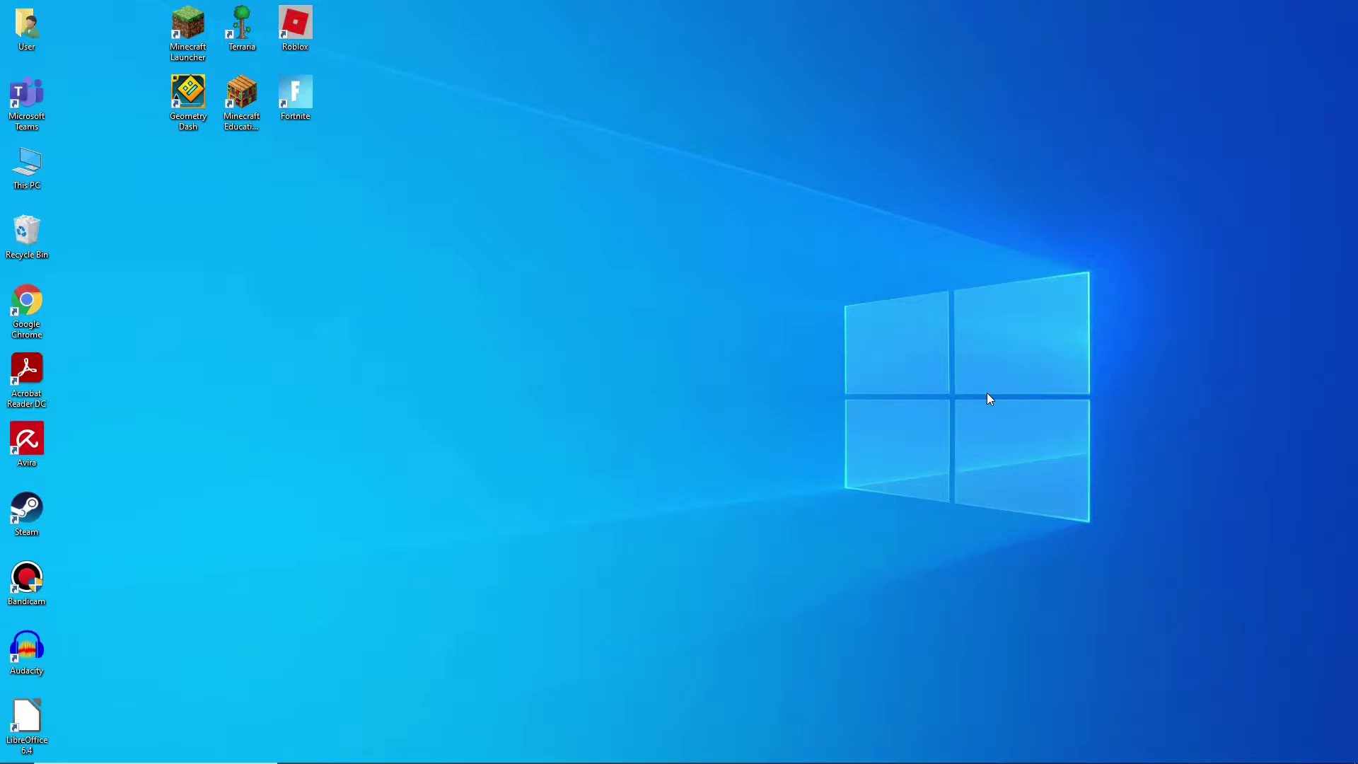
Watch the Ikson - Merry (Official) video full screen in Chrome, then scroll to its description.
drag(399, 327, 488, 419)
click(357, 754)
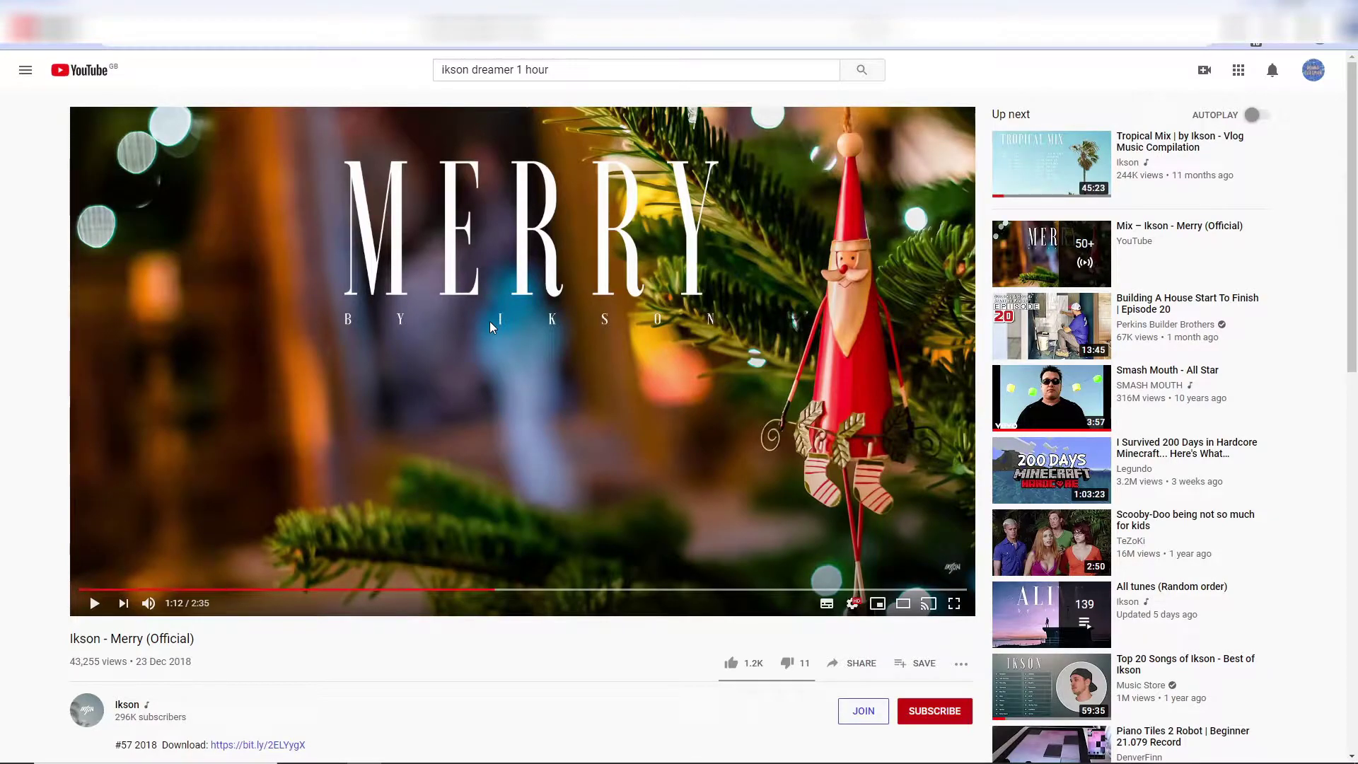
click(954, 603)
scroll(422, 690, down, 3)
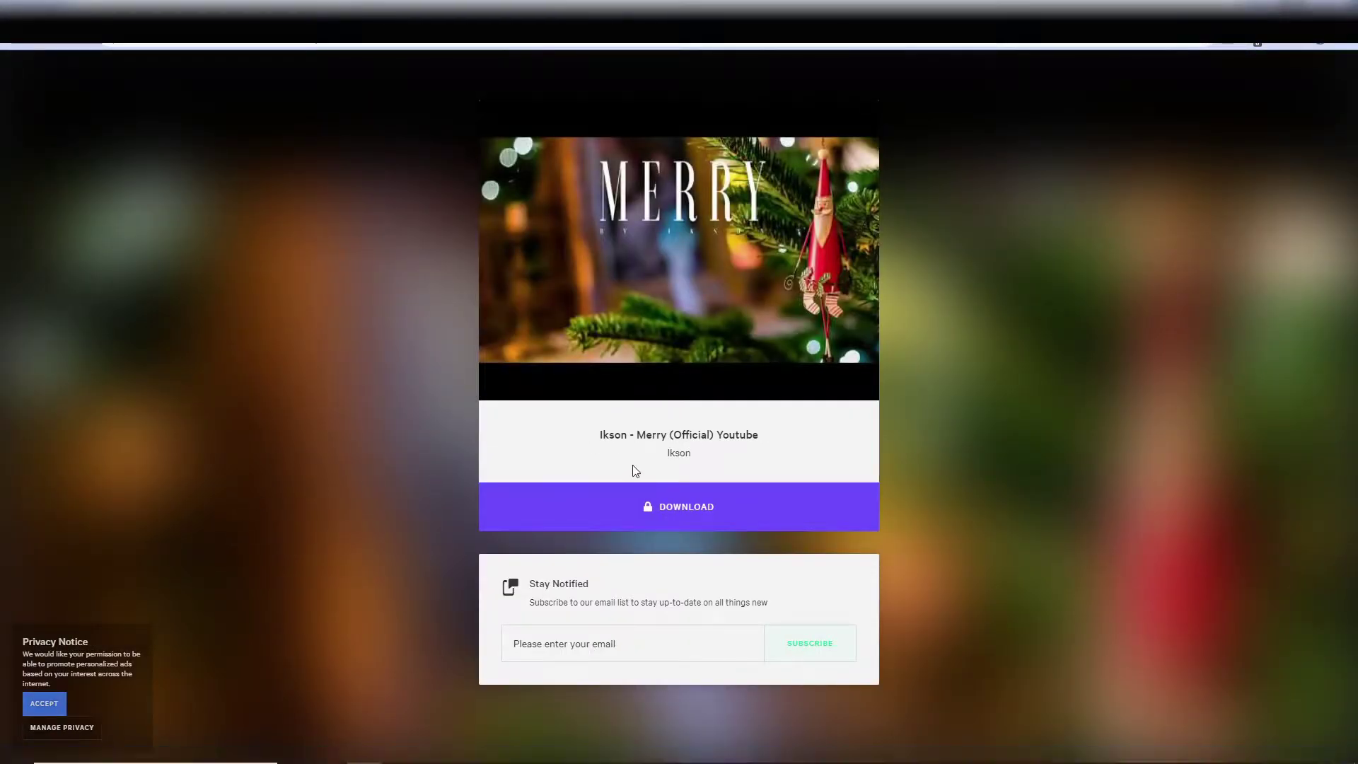
Unlock the Ikson - Merry download by subscribing on YouTube and joining the mailing list.
click(654, 508)
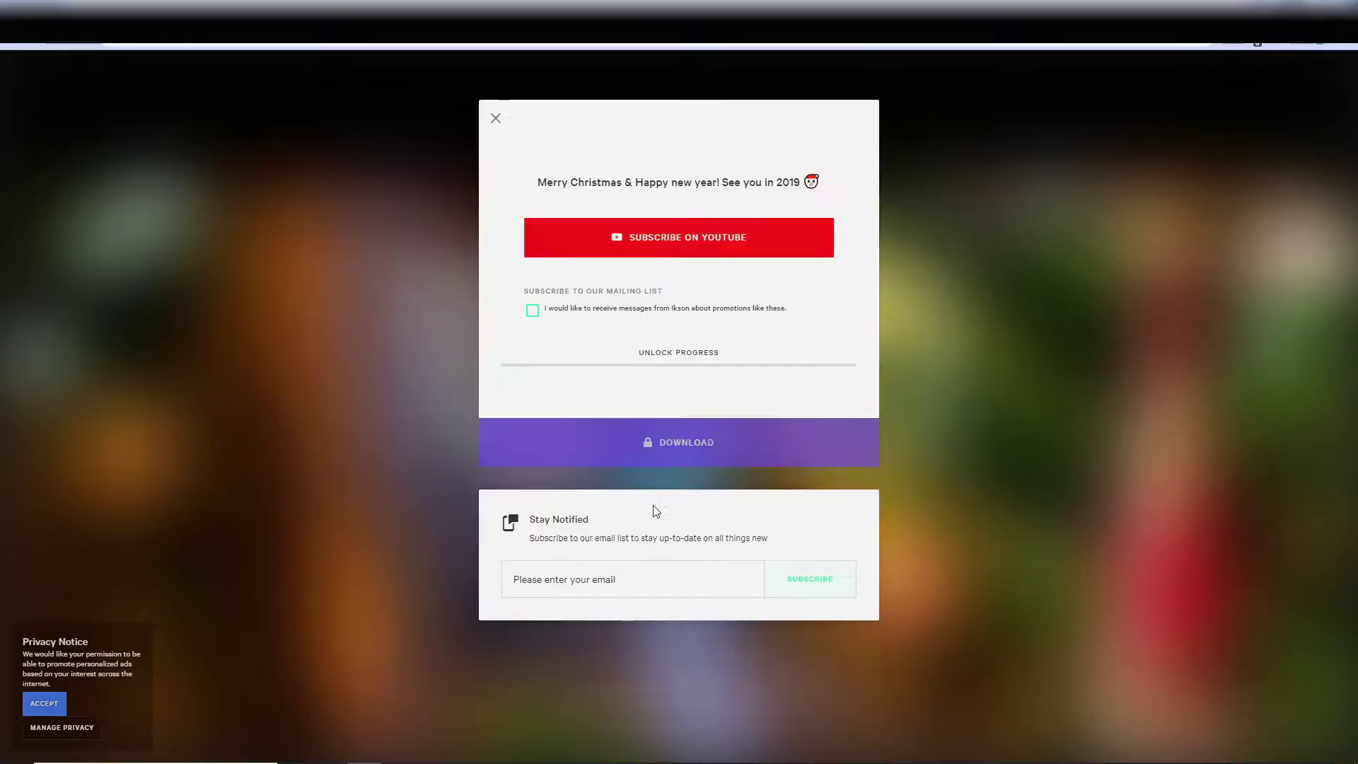
click(685, 238)
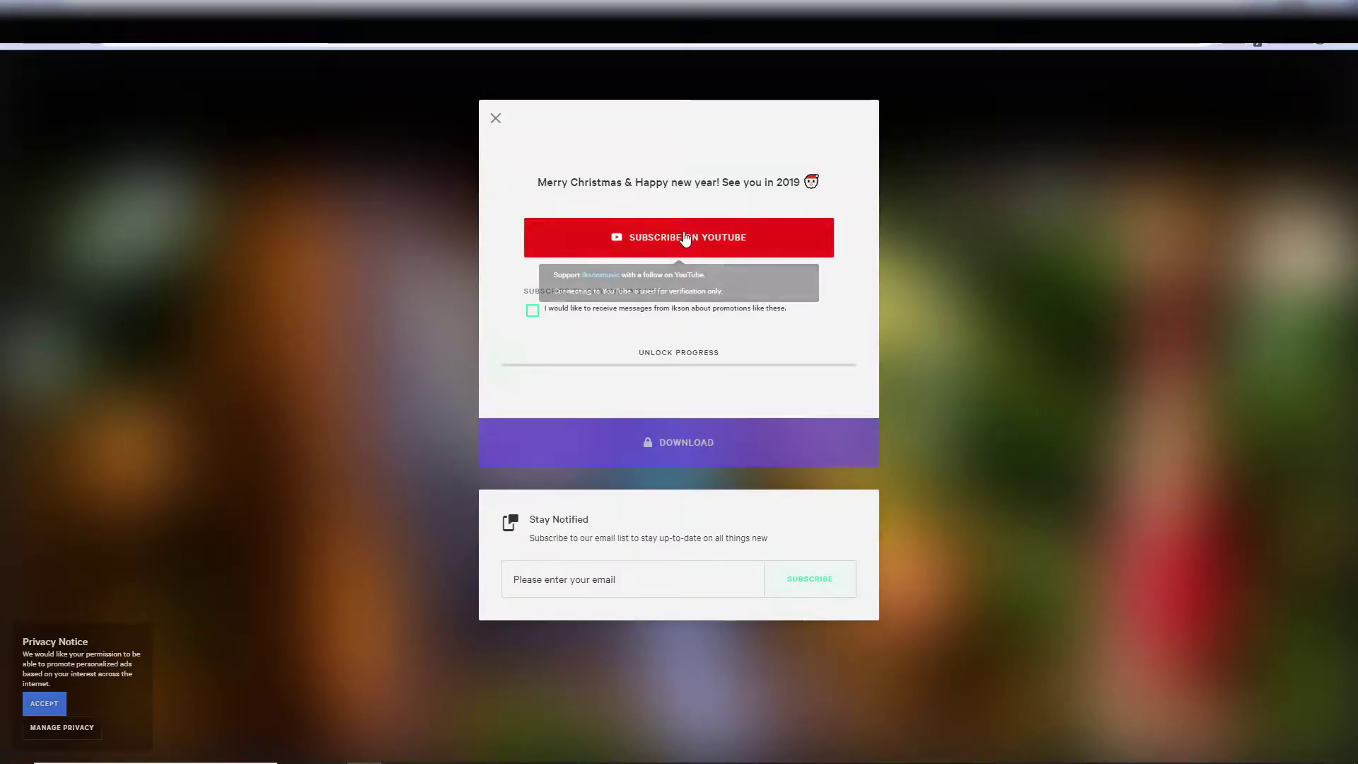
click(532, 312)
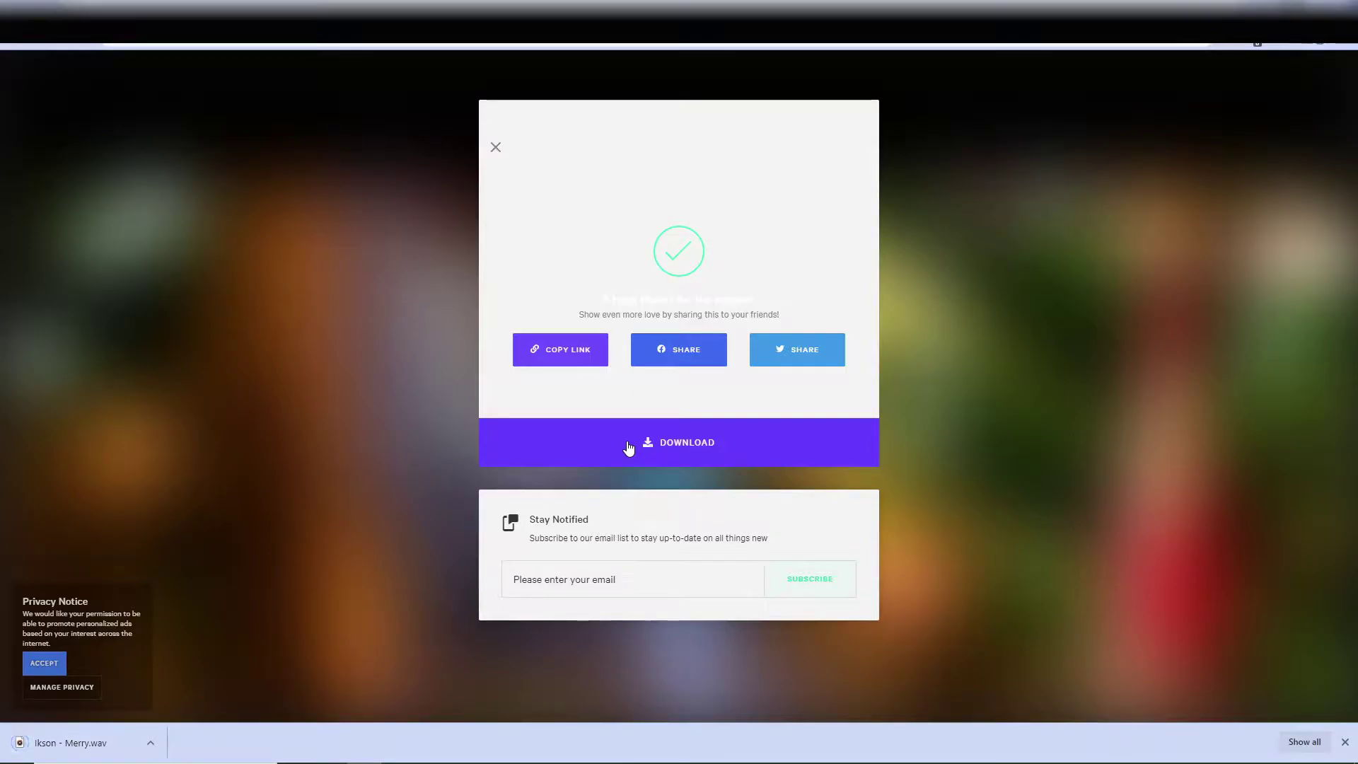
Name the new Shotcut project 'Ikson - Merry 1 hiur version', correcting the typo at the end.
click(1345, 739)
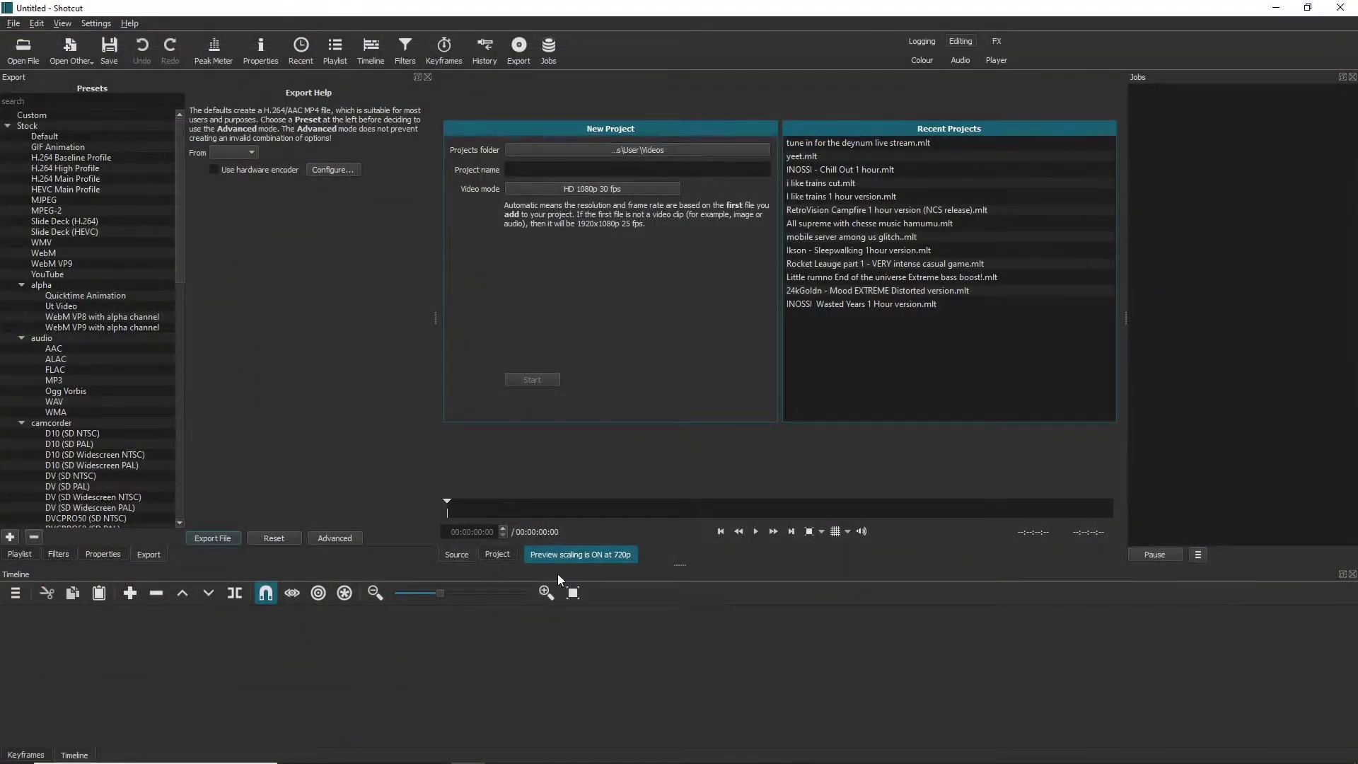
click(658, 167)
text(Ikson - Merry 1 hiu)
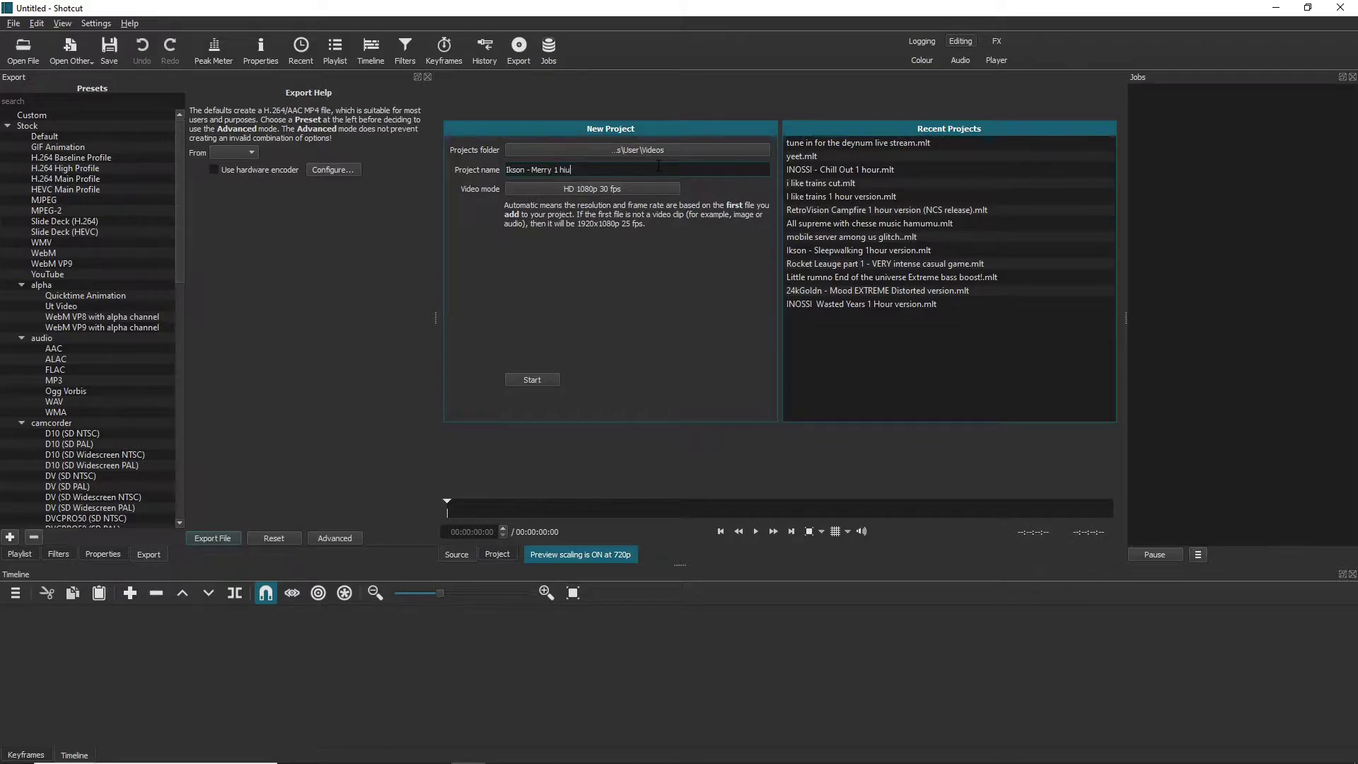
text(r versiin)
key(BackSpace)
key(BackSpace)
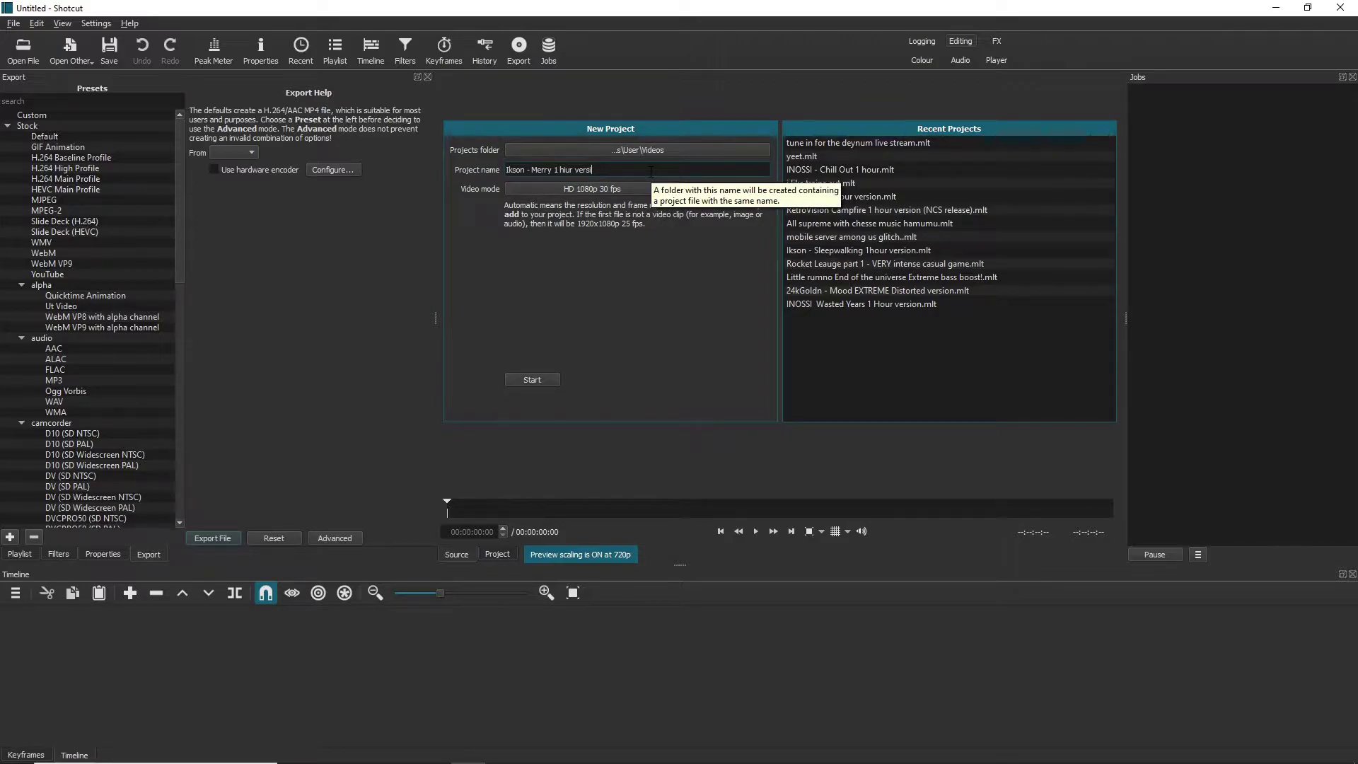
text(on)
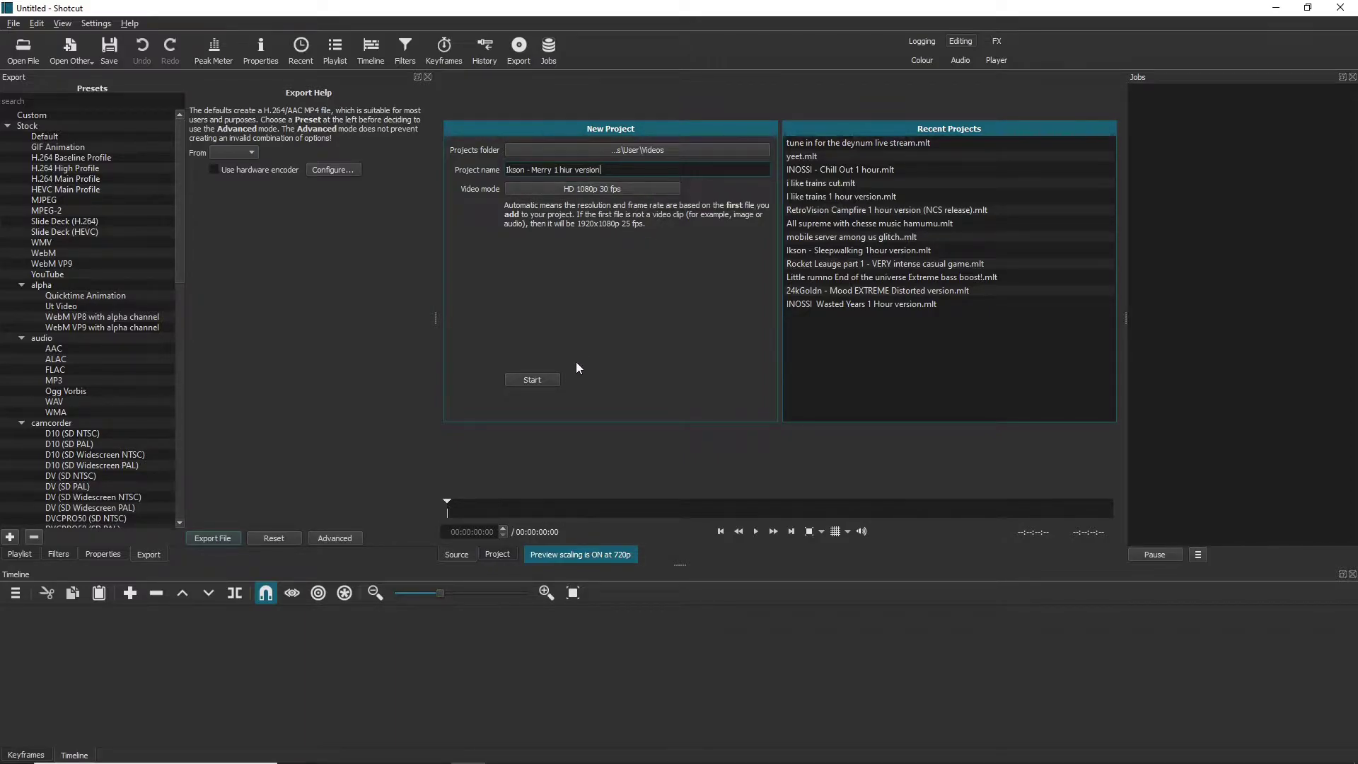
Create the project and add a video track and an audio track to the timeline.
click(542, 382)
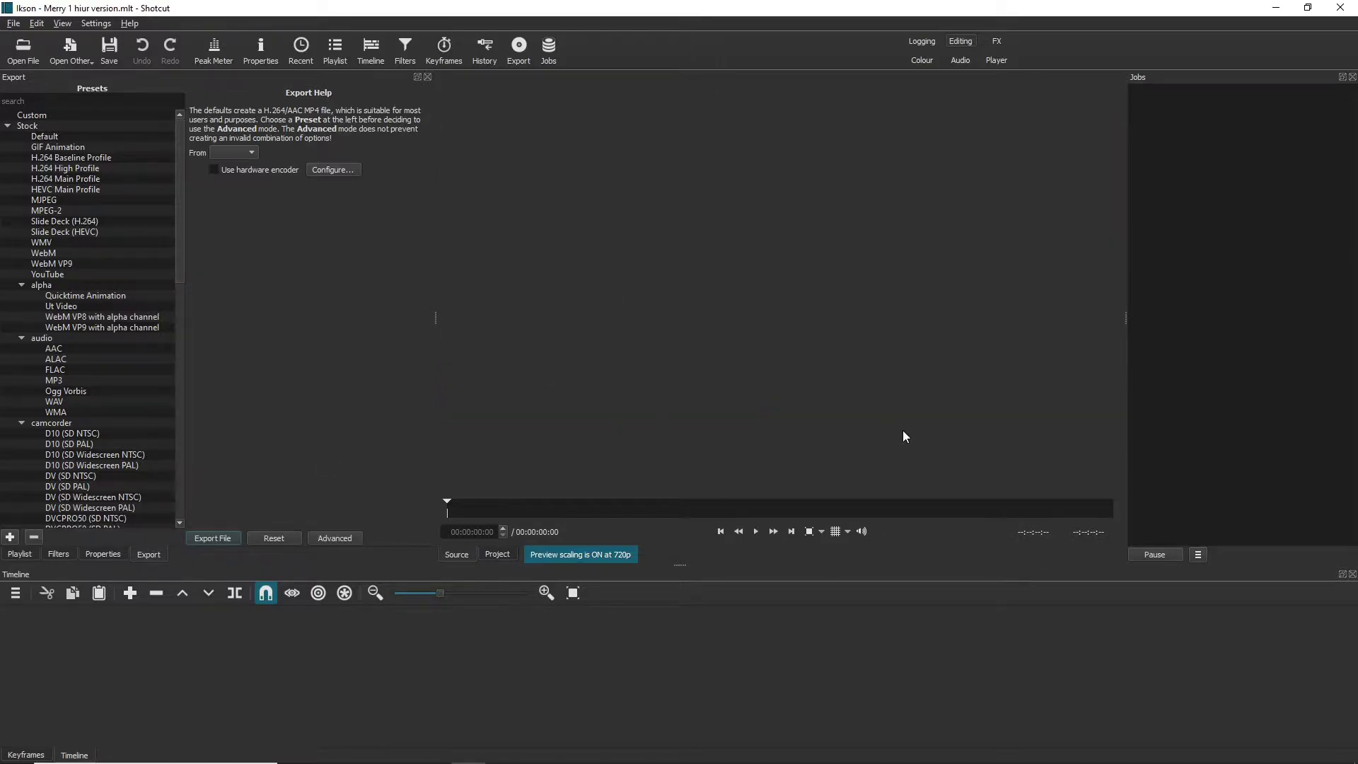
right_click(185, 648)
click(252, 541)
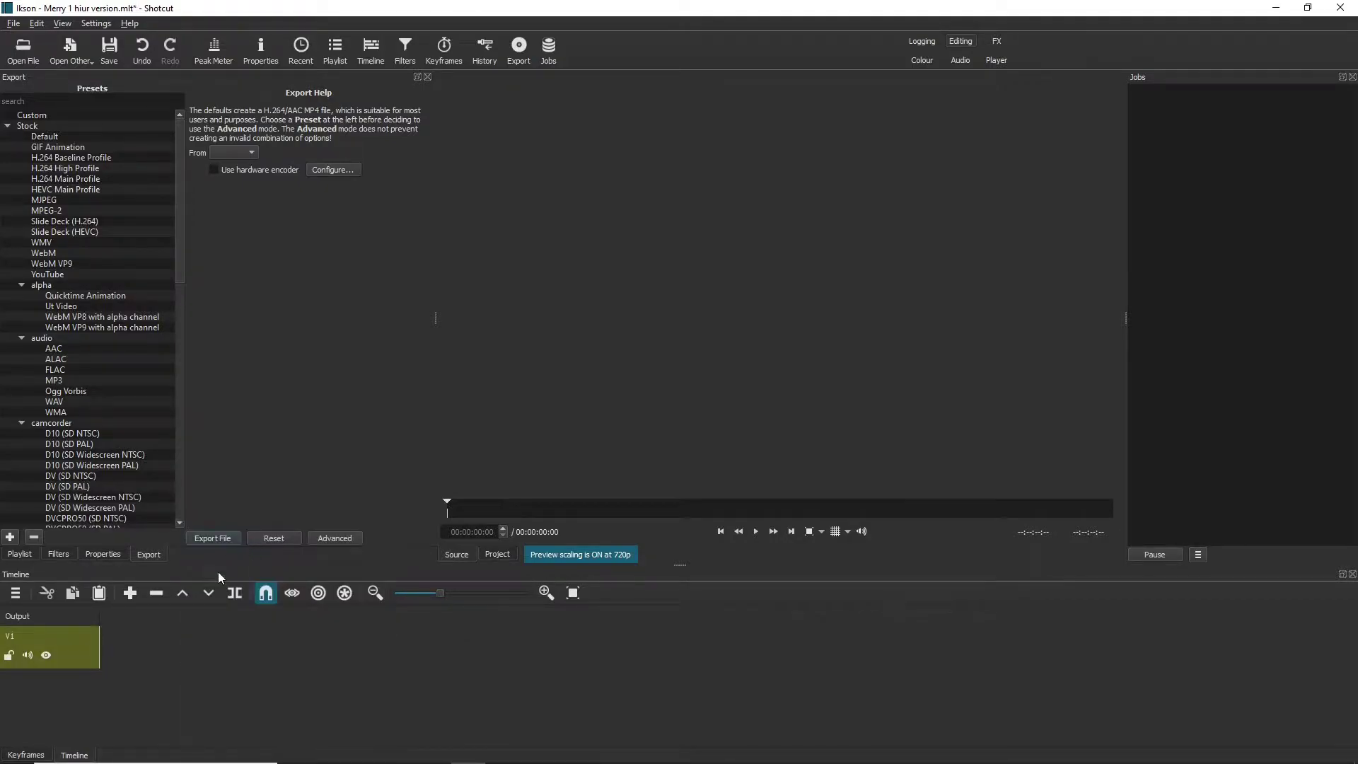
right_click(82, 610)
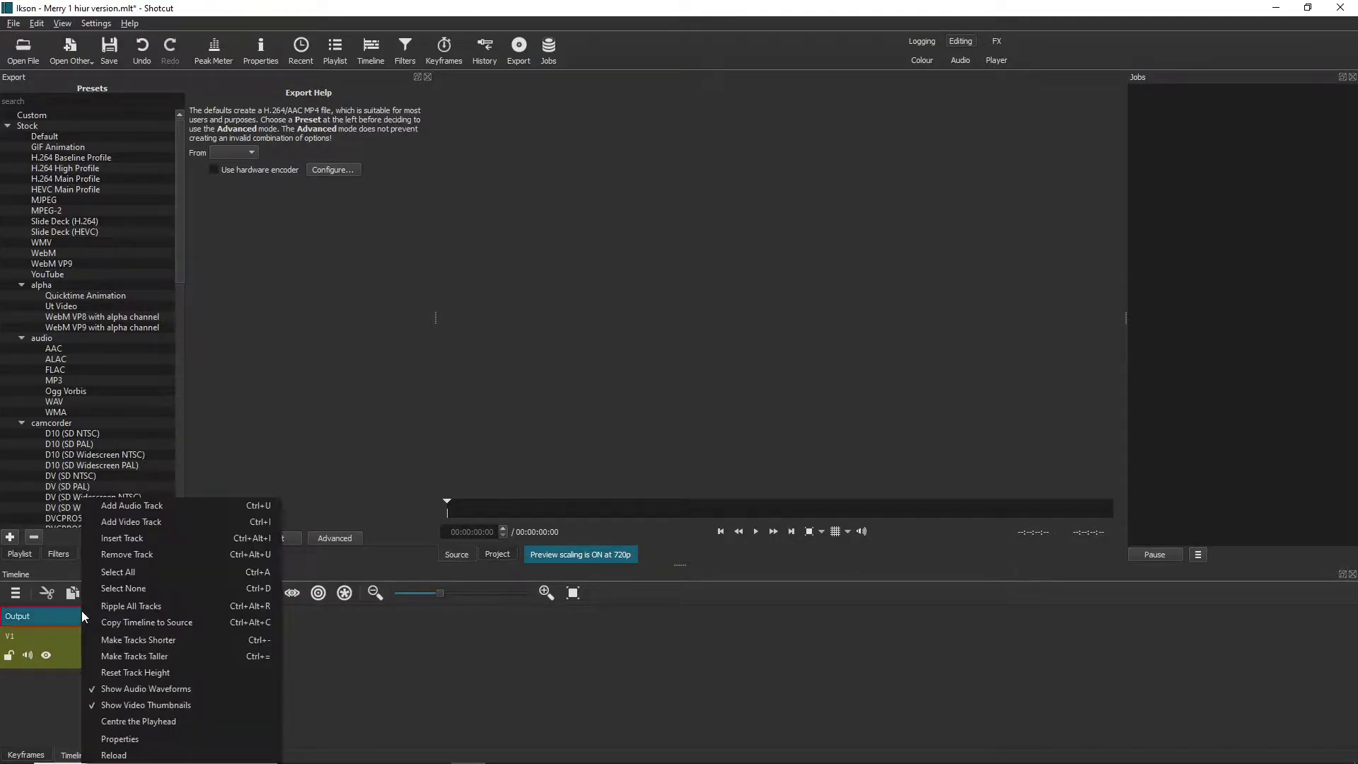
click(157, 513)
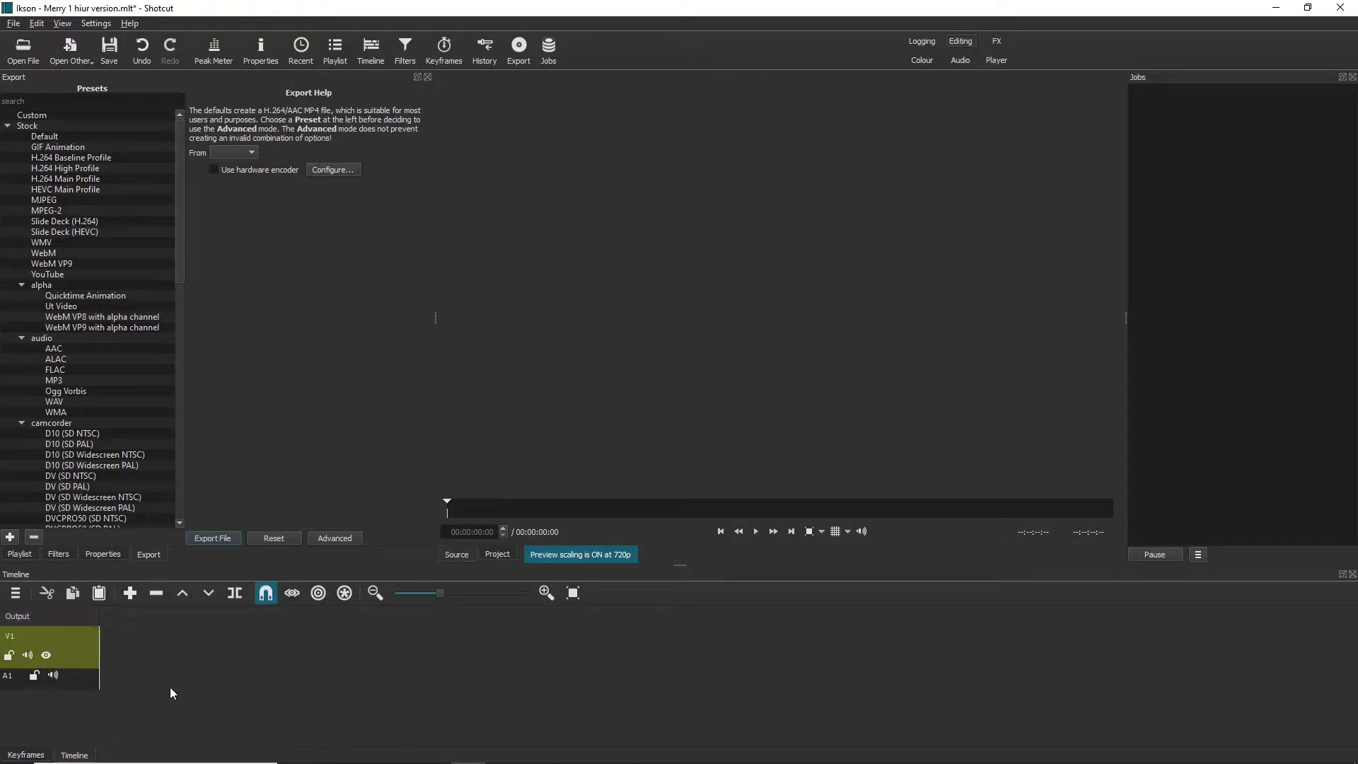
Load the Merry capture image from the Captures folder into the player.
click(36, 61)
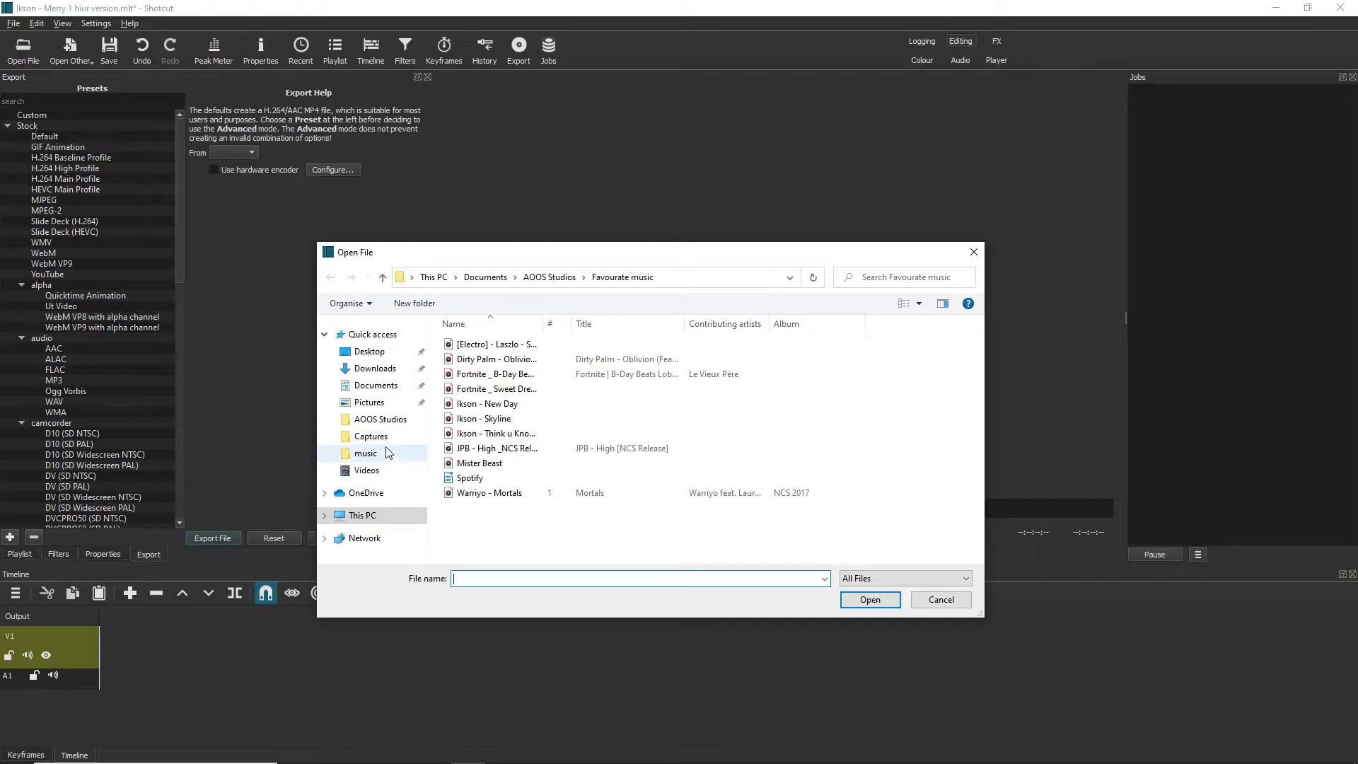
click(370, 436)
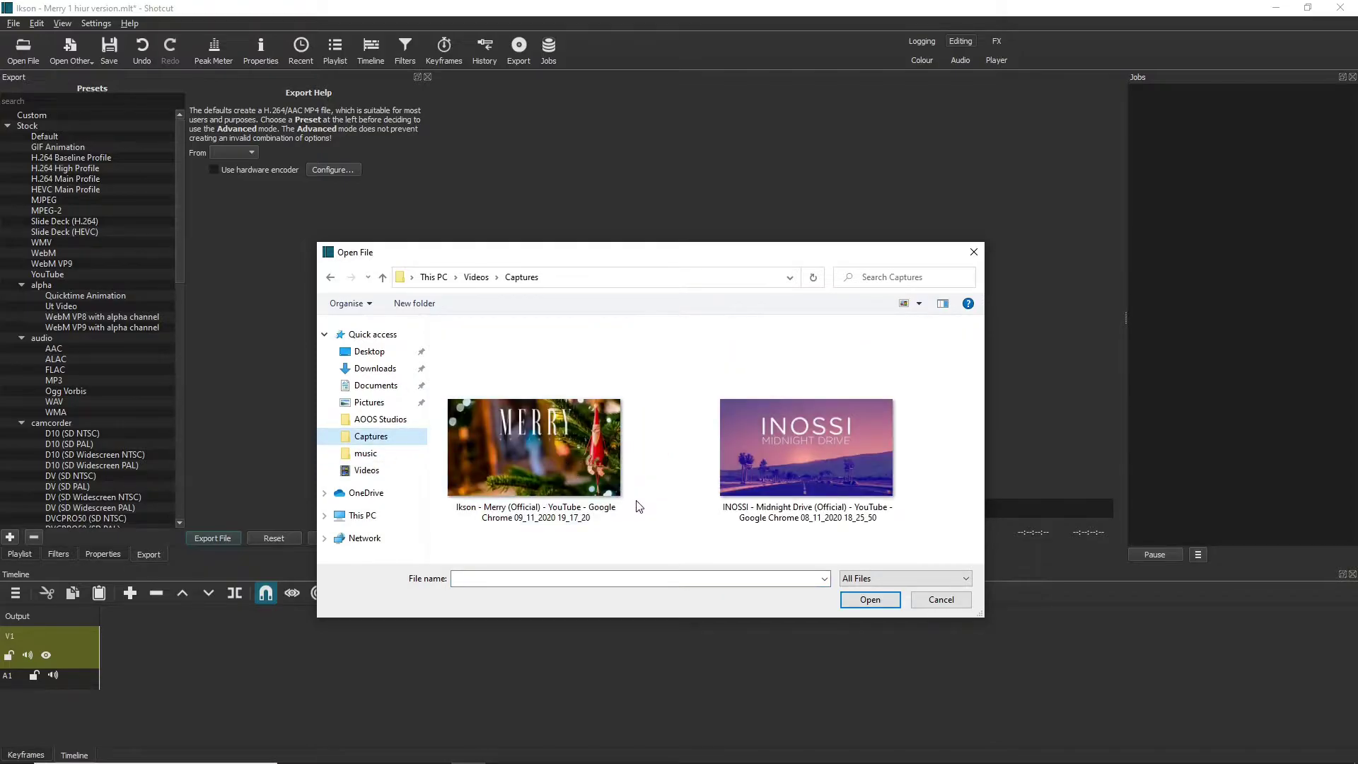
click(566, 468)
click(869, 600)
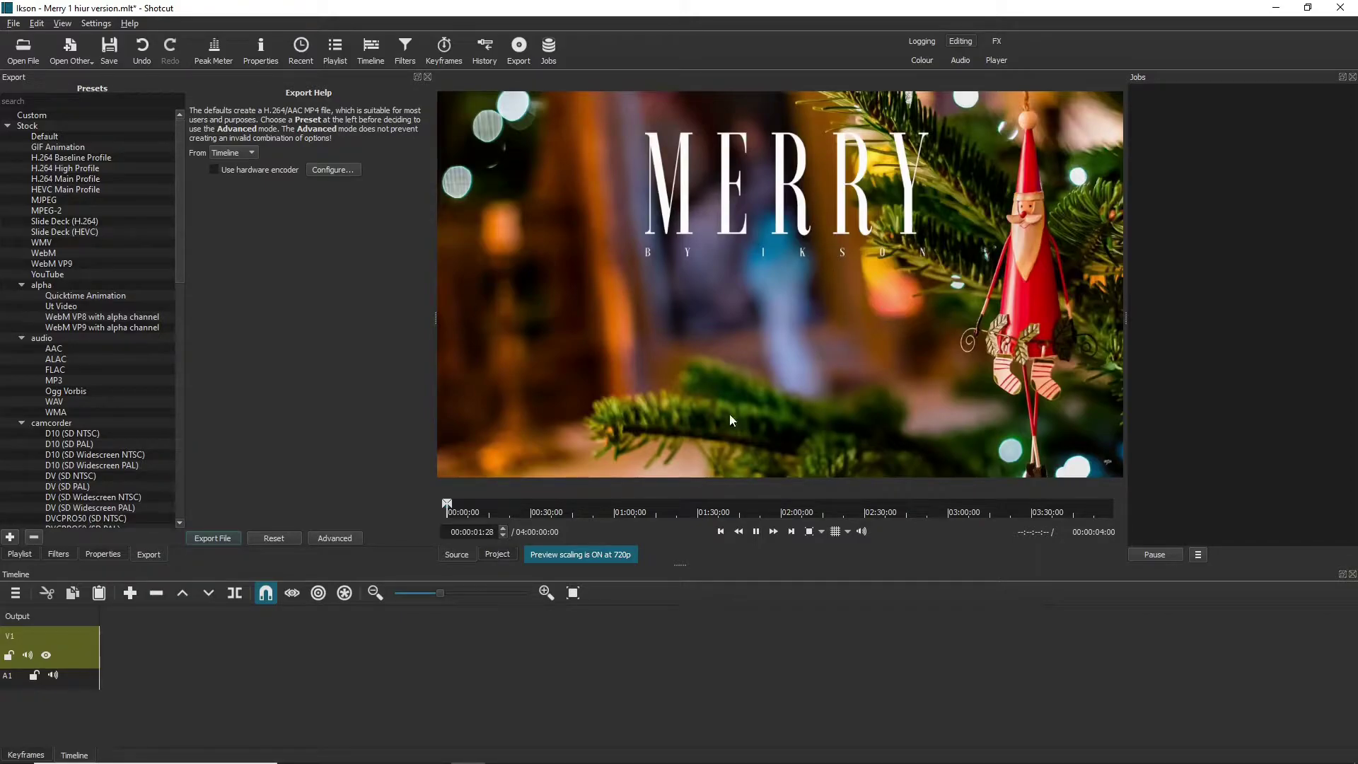
Put the Merry still on V1 and stretch it to about one hour (01:00:08).
drag(731, 420, 997, 638)
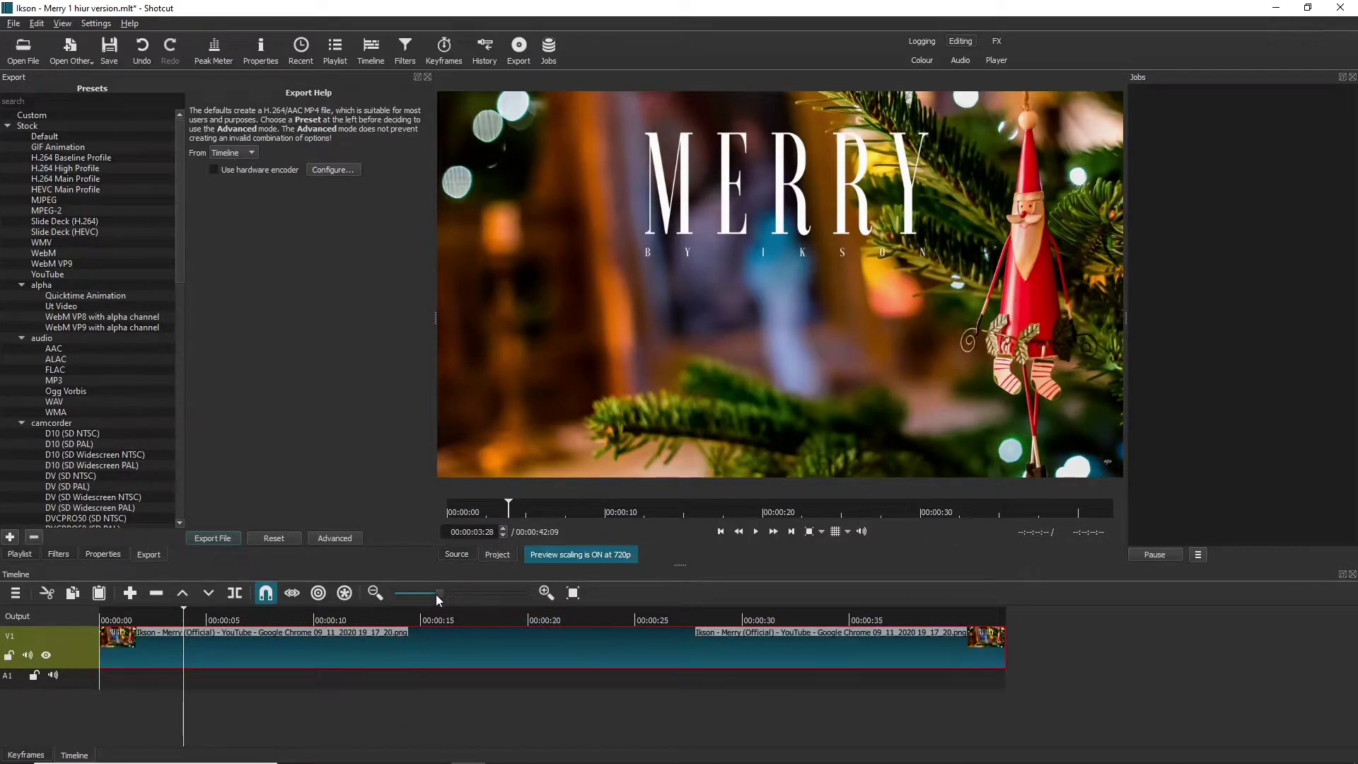
drag(407, 592, 406, 593)
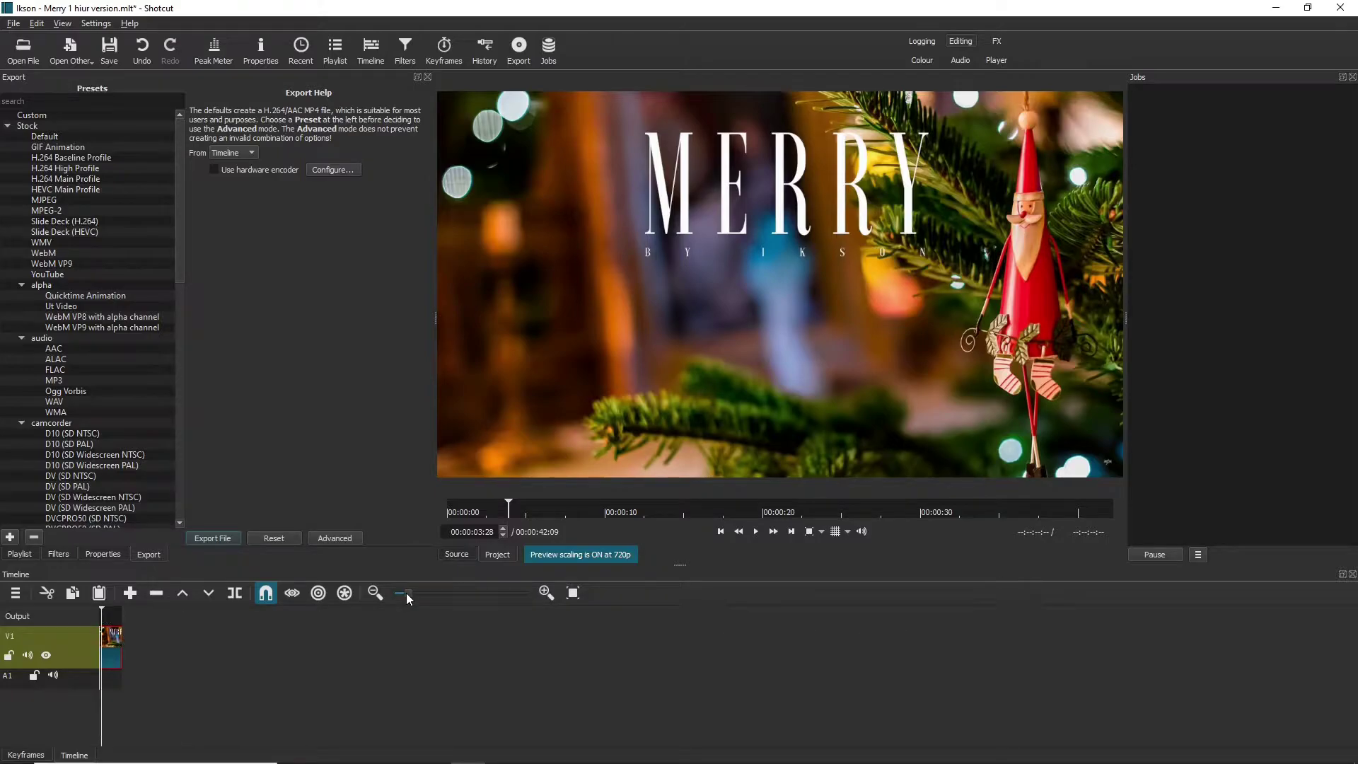
drag(407, 594, 406, 594)
drag(113, 644, 1257, 642)
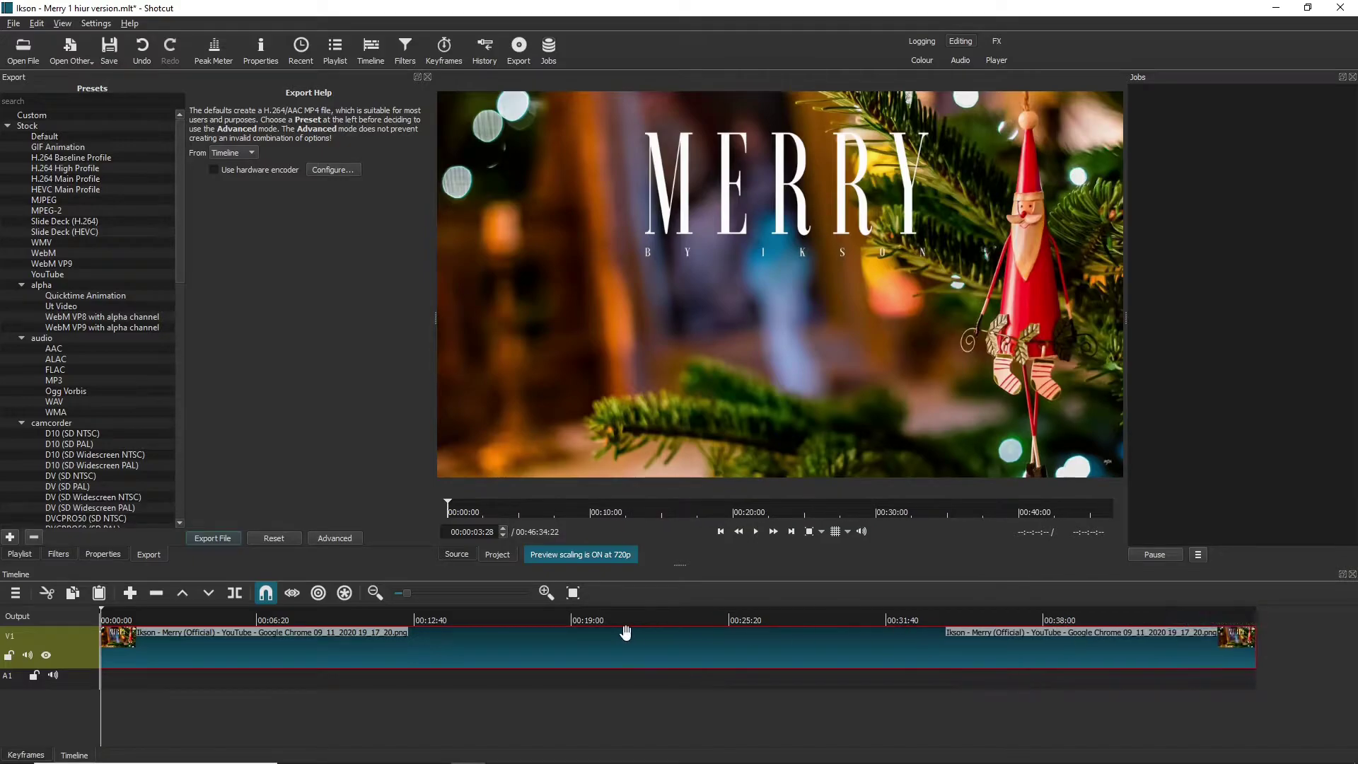
click(404, 592)
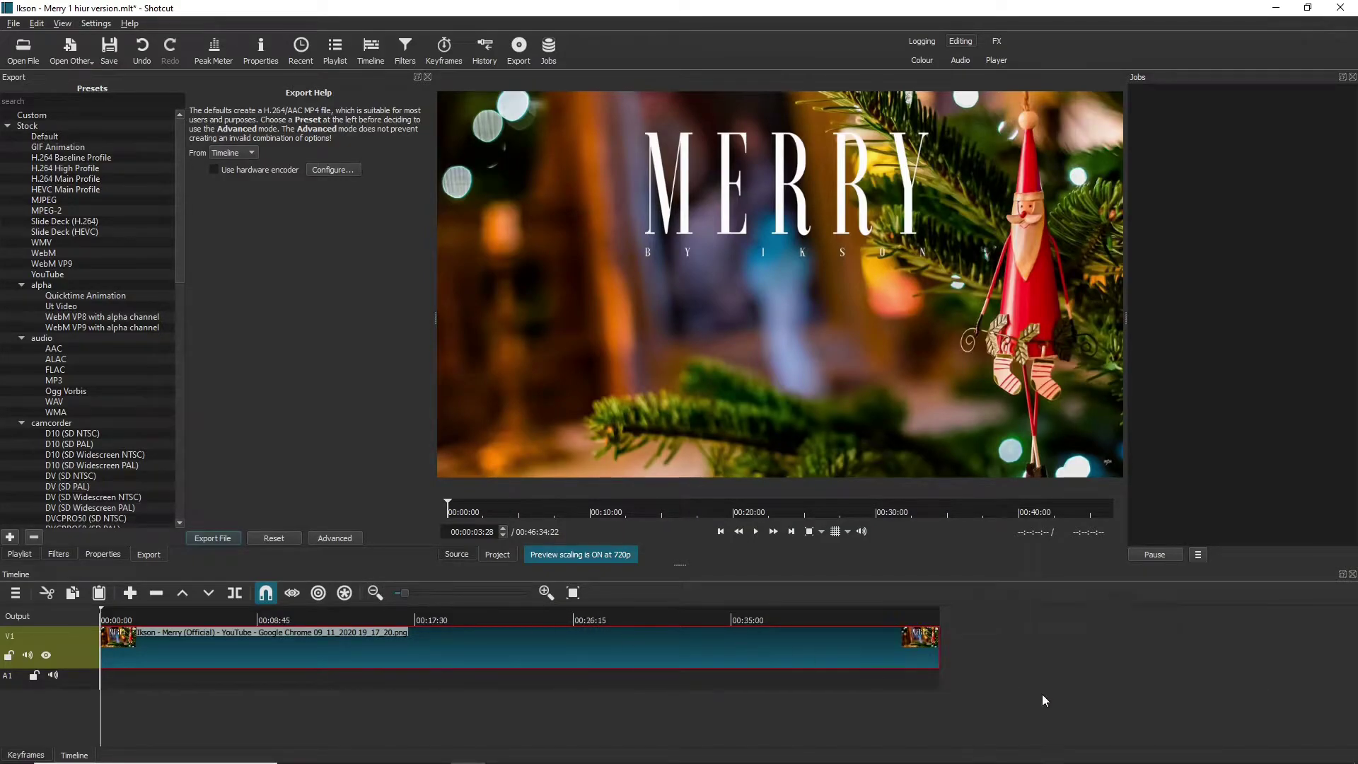
drag(939, 643, 1191, 640)
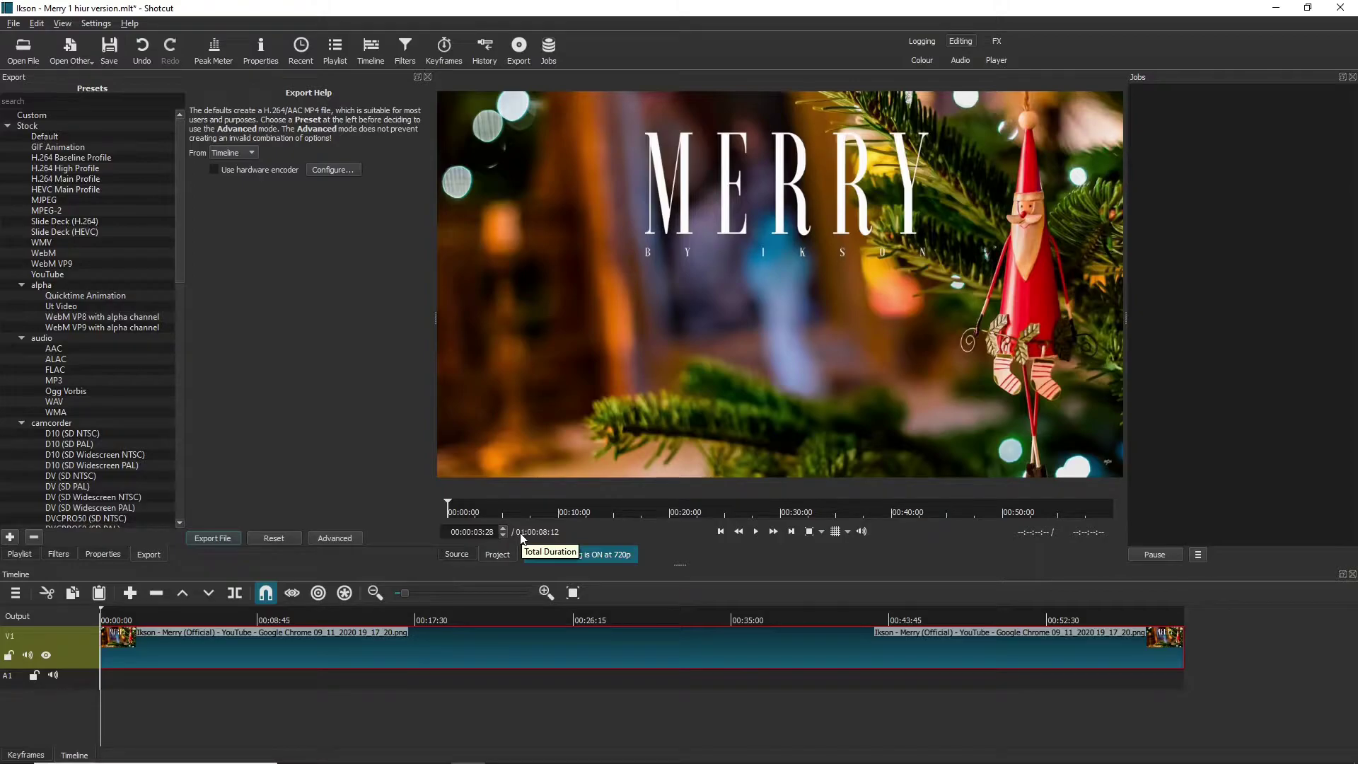
Open Ikson - Merry.wav from Downloads and add it to the playlist.
click(515, 622)
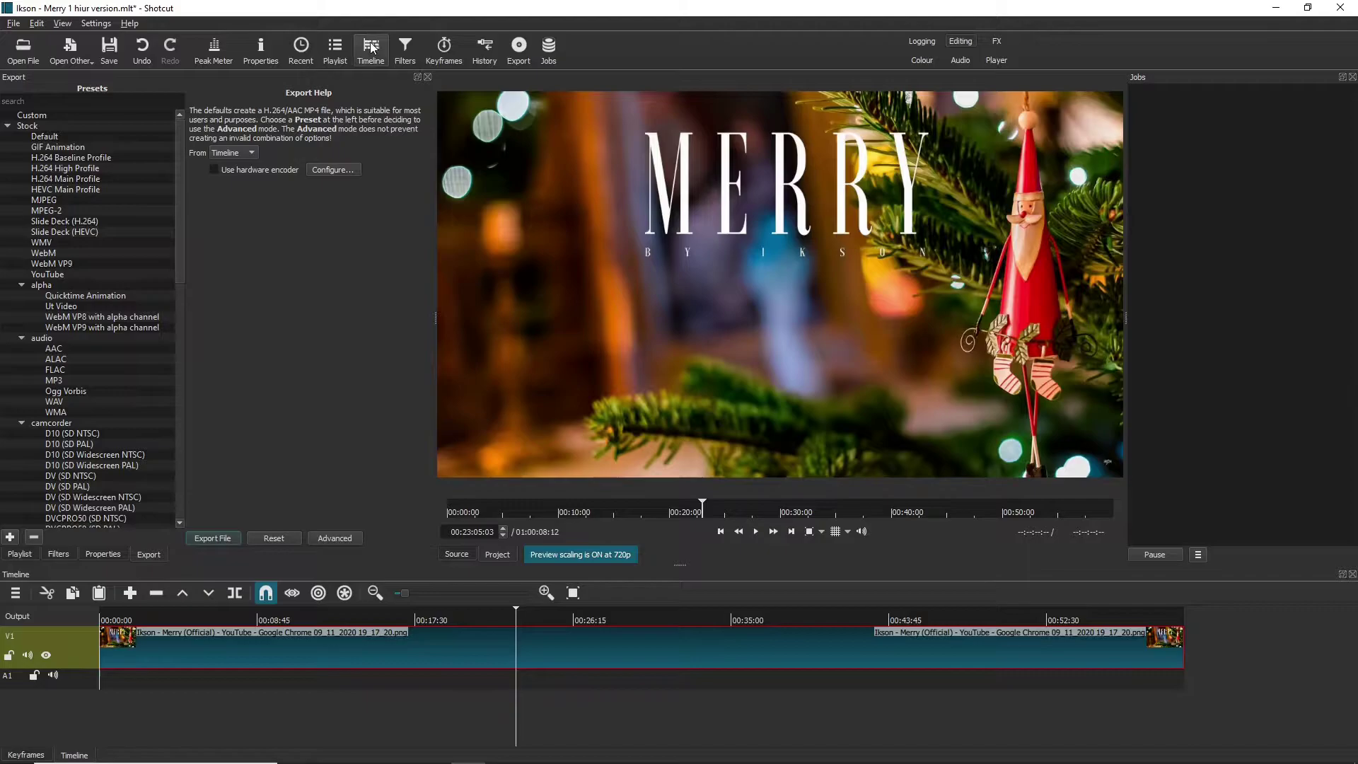
click(335, 47)
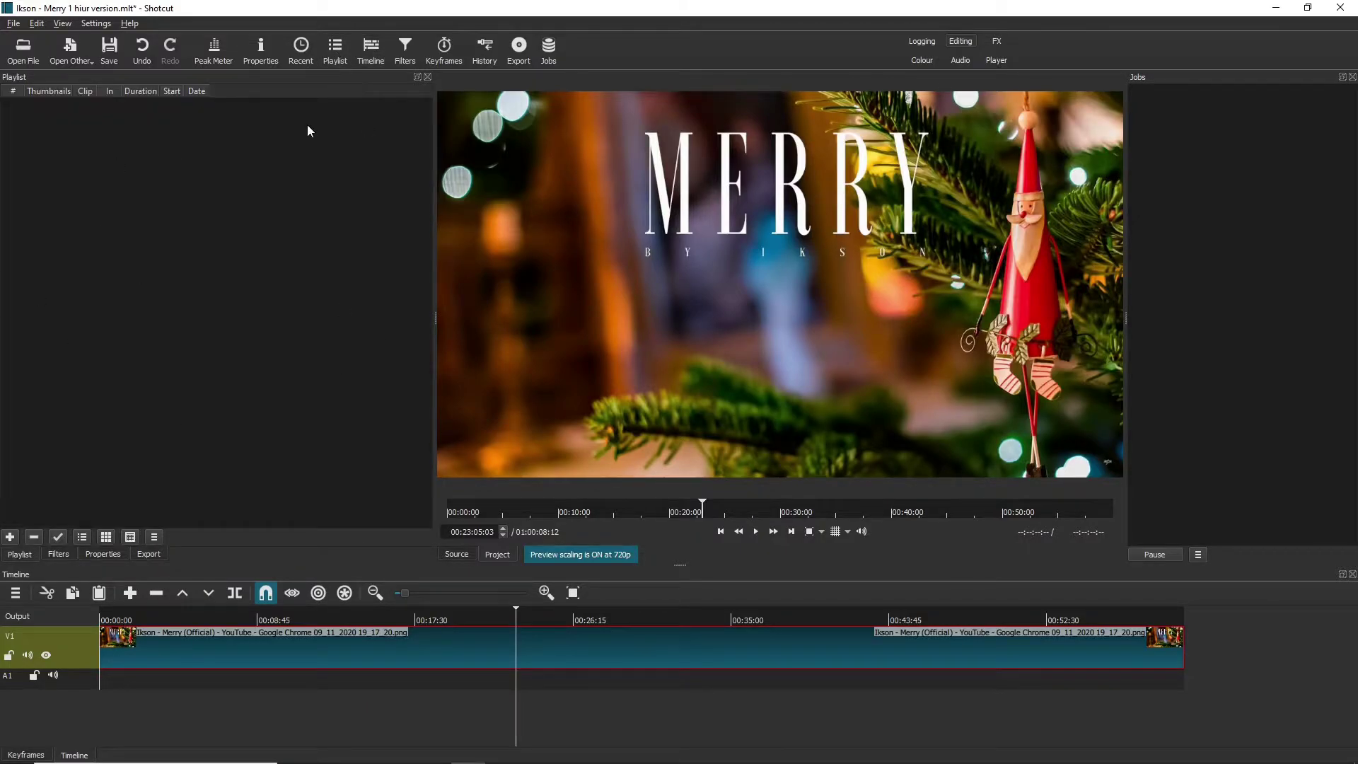
click(23, 49)
click(368, 362)
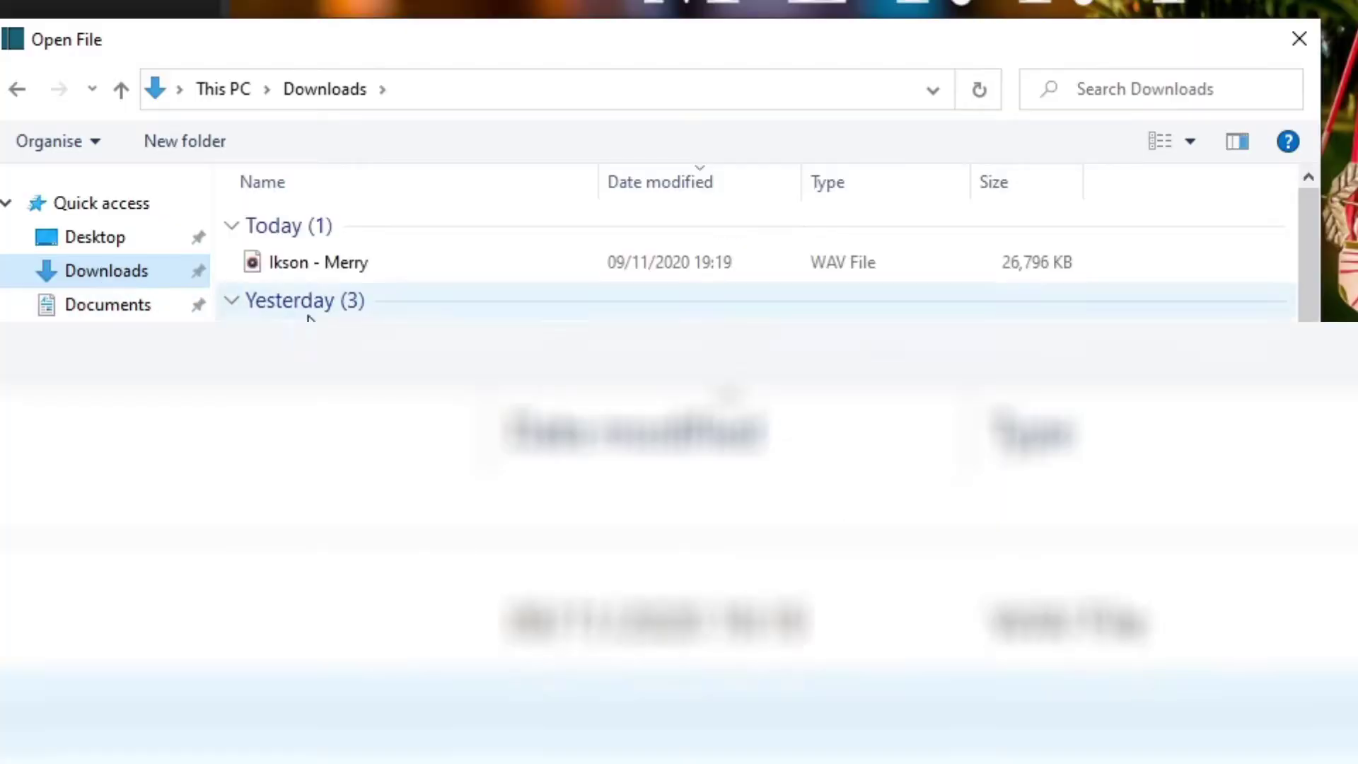
click(374, 267)
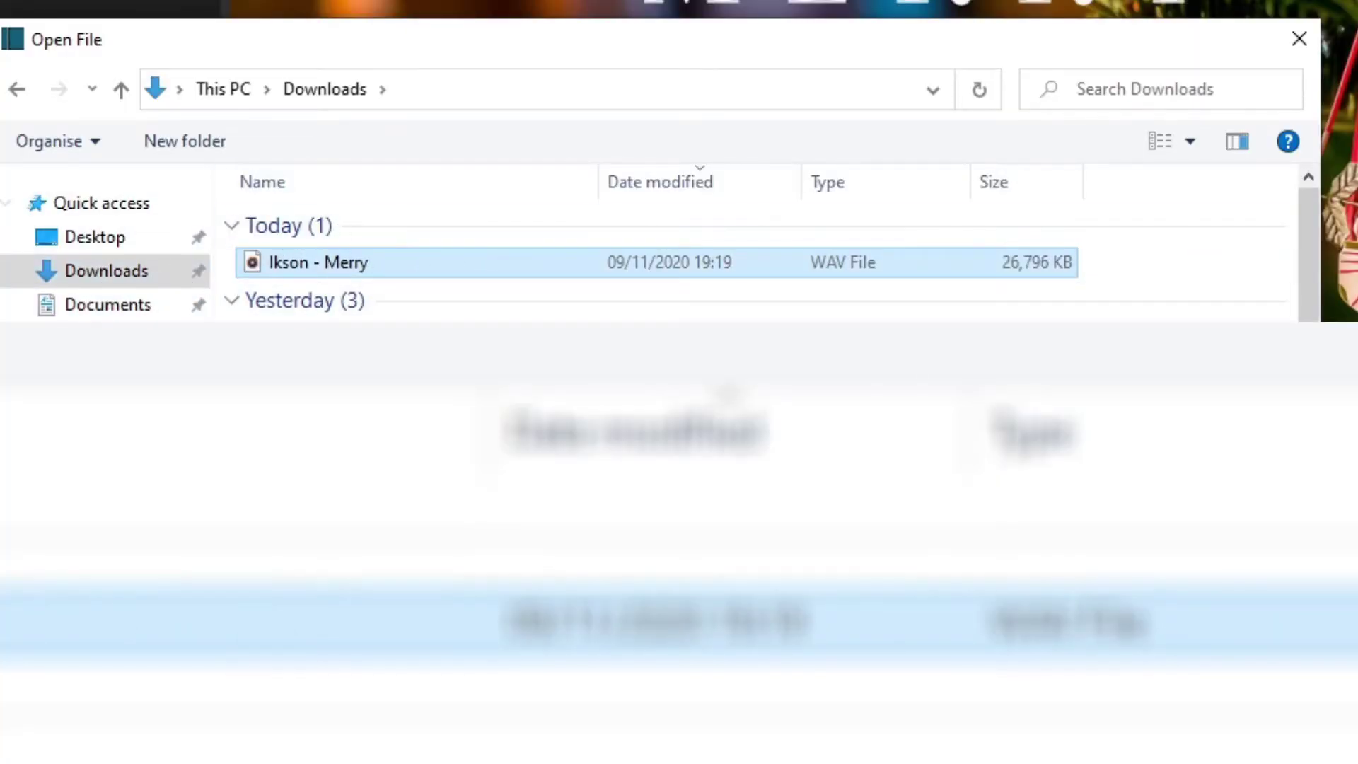
key(Return)
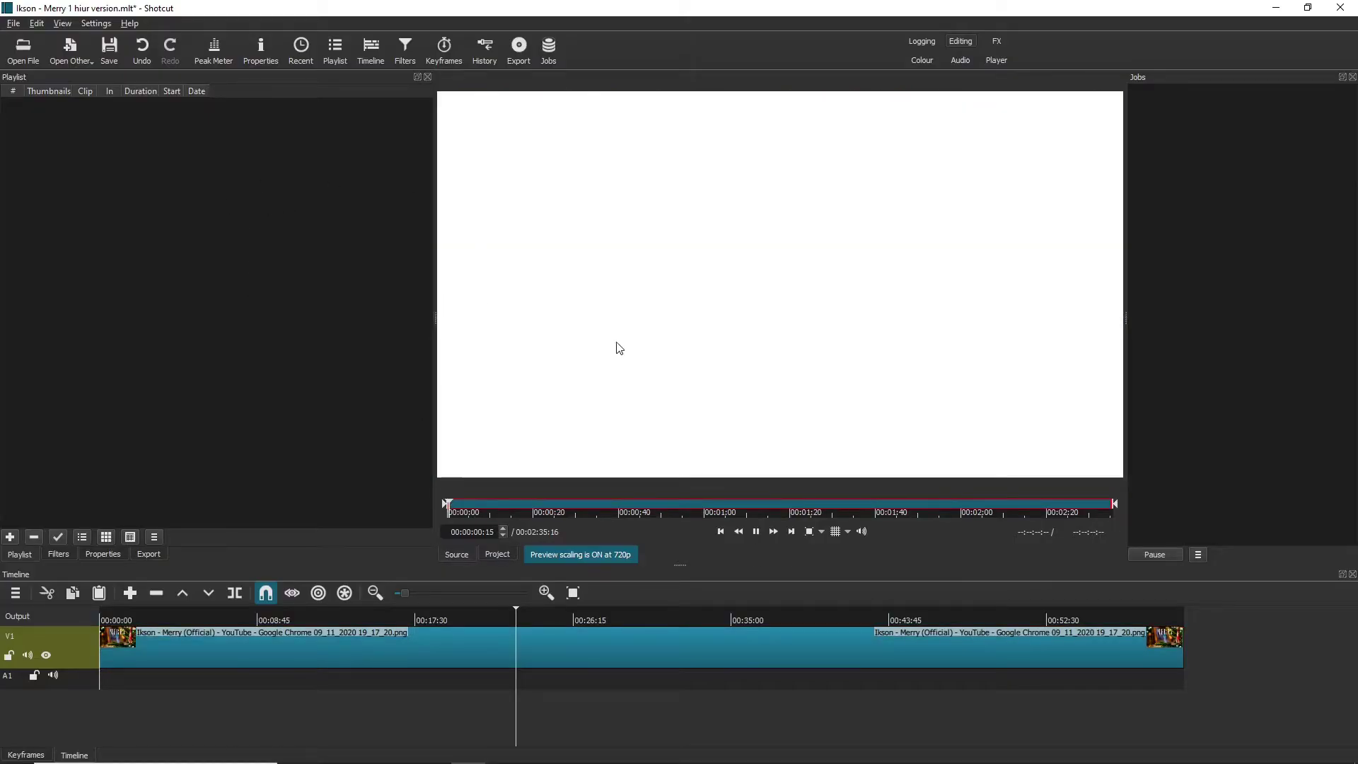
click(755, 531)
drag(866, 307, 94, 156)
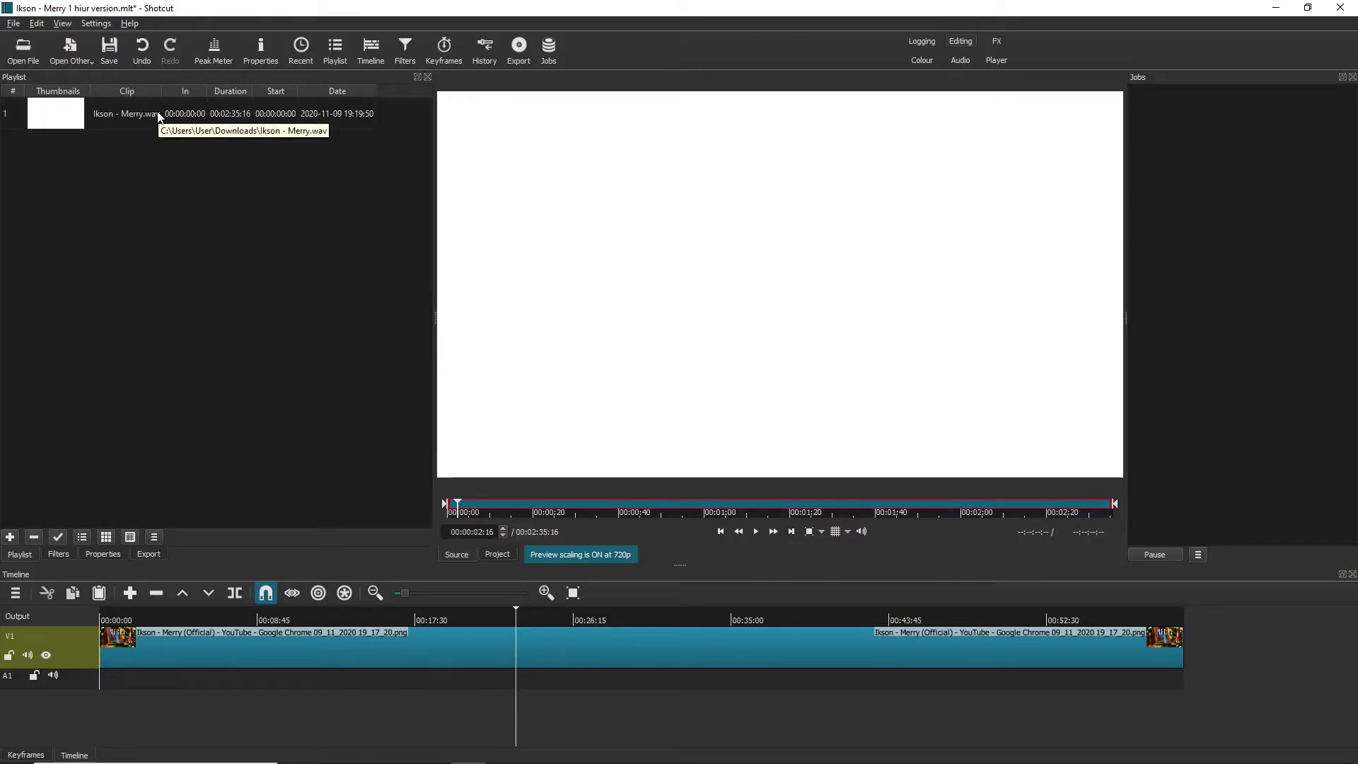
Lay repeated copies of Ikson - Merry.wav along A1 until the audio reaches 01:02:12:24.
drag(152, 112, 102, 686)
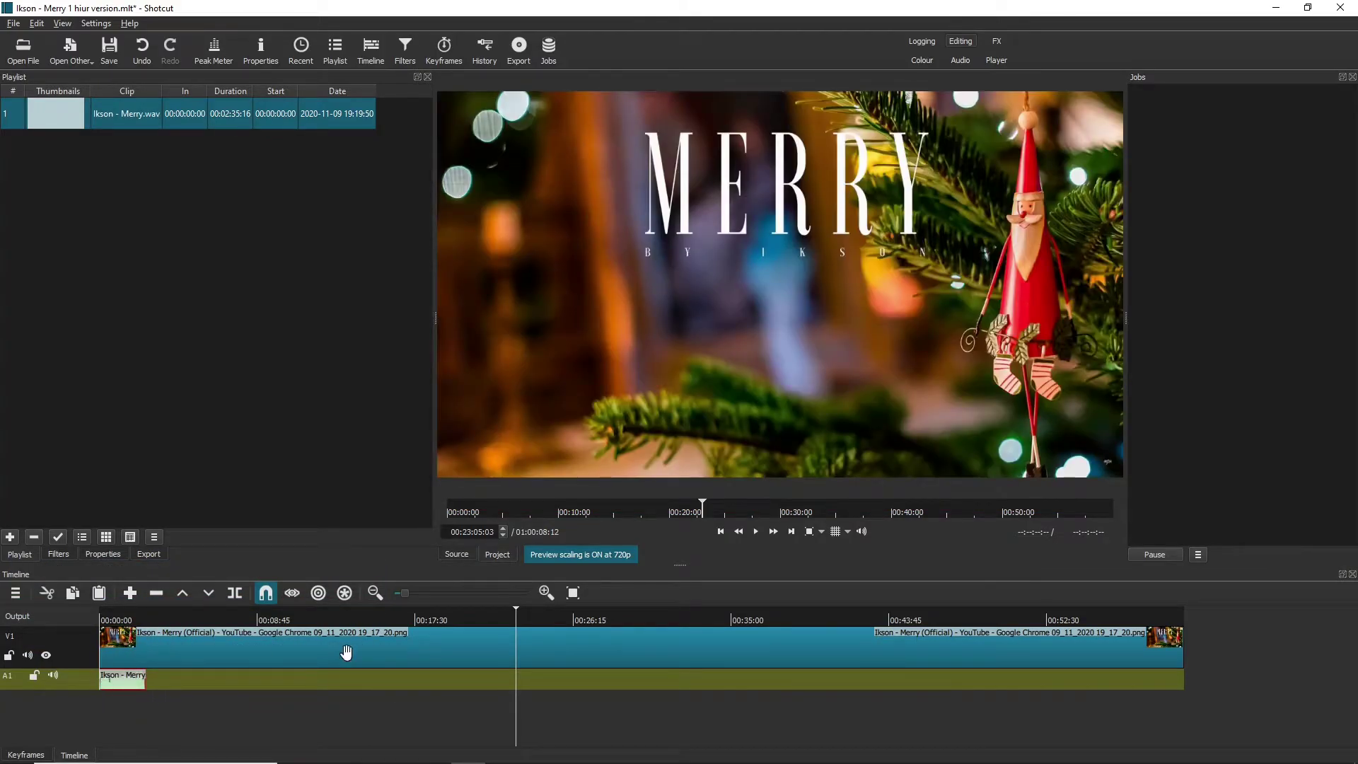
click(434, 716)
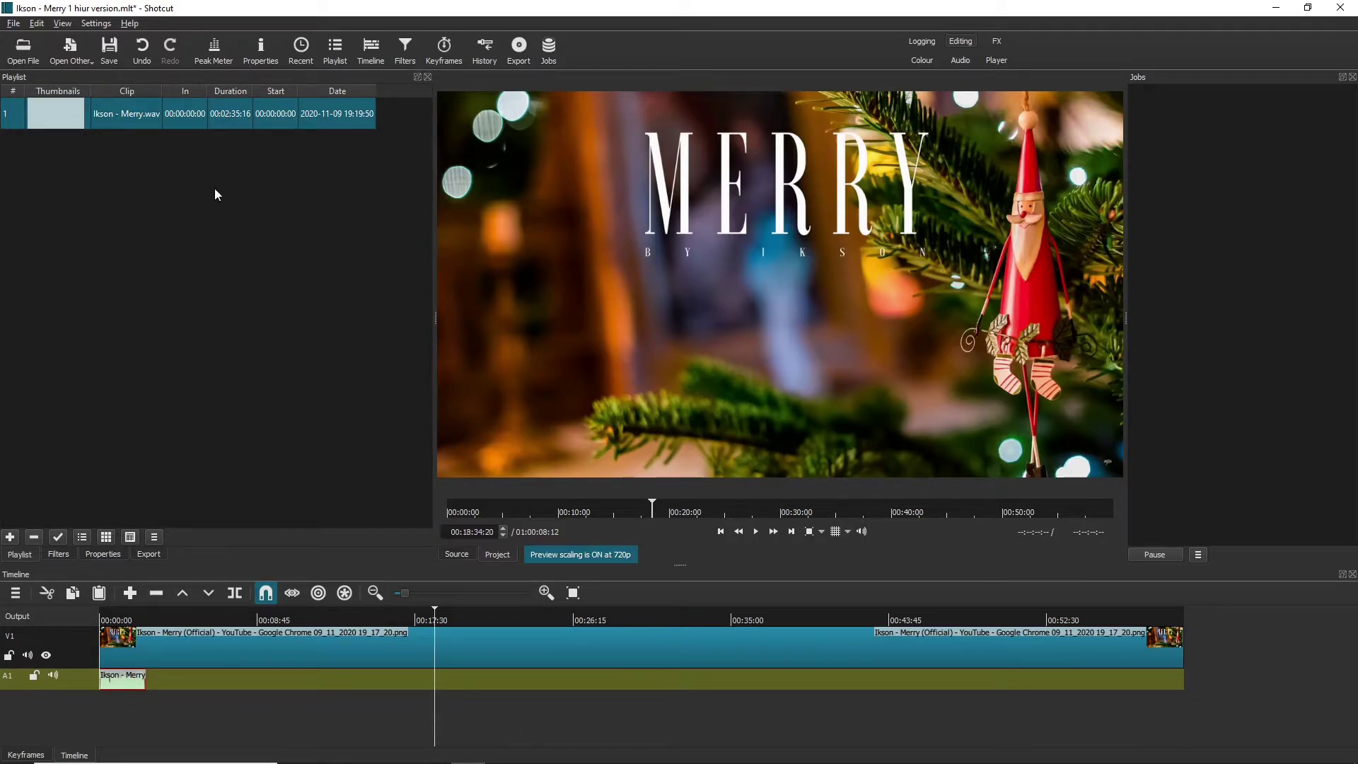
drag(166, 115, 150, 686)
drag(147, 113, 198, 689)
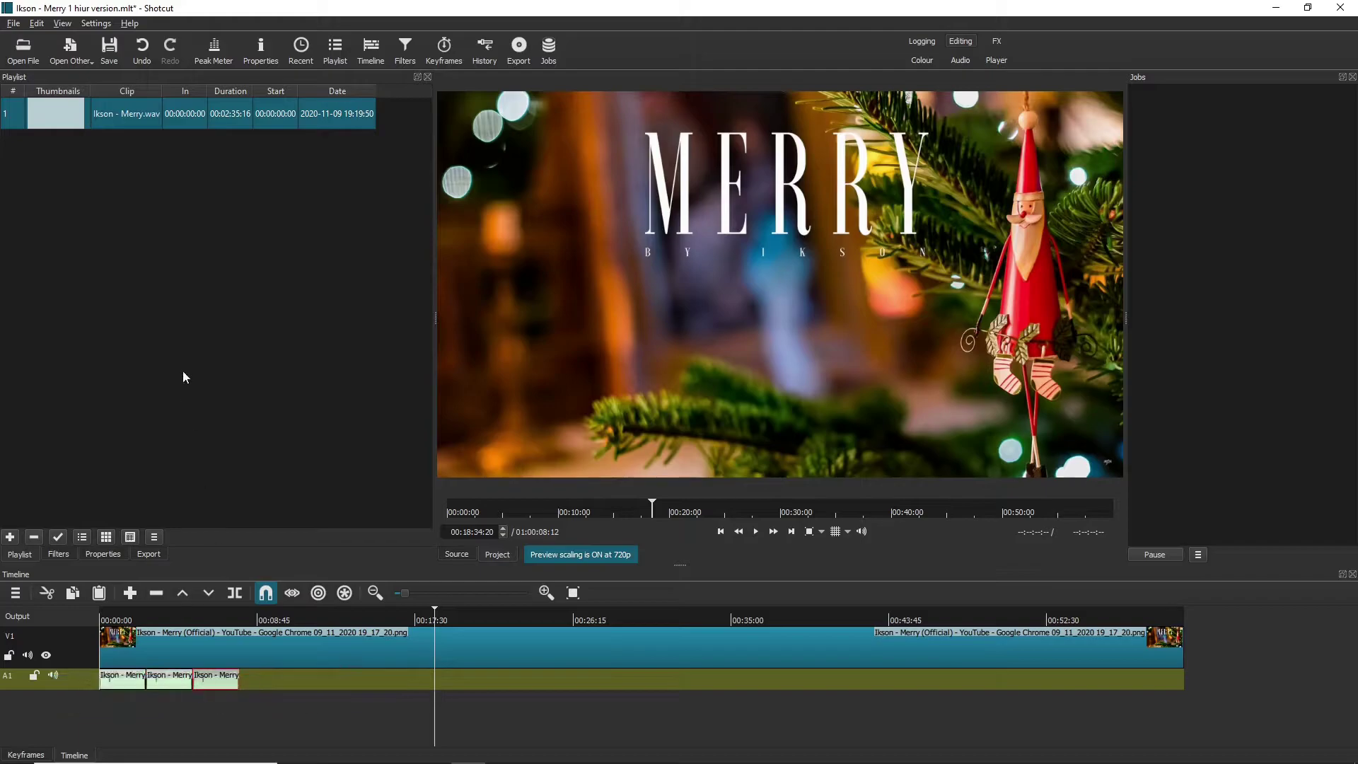
drag(197, 117, 244, 690)
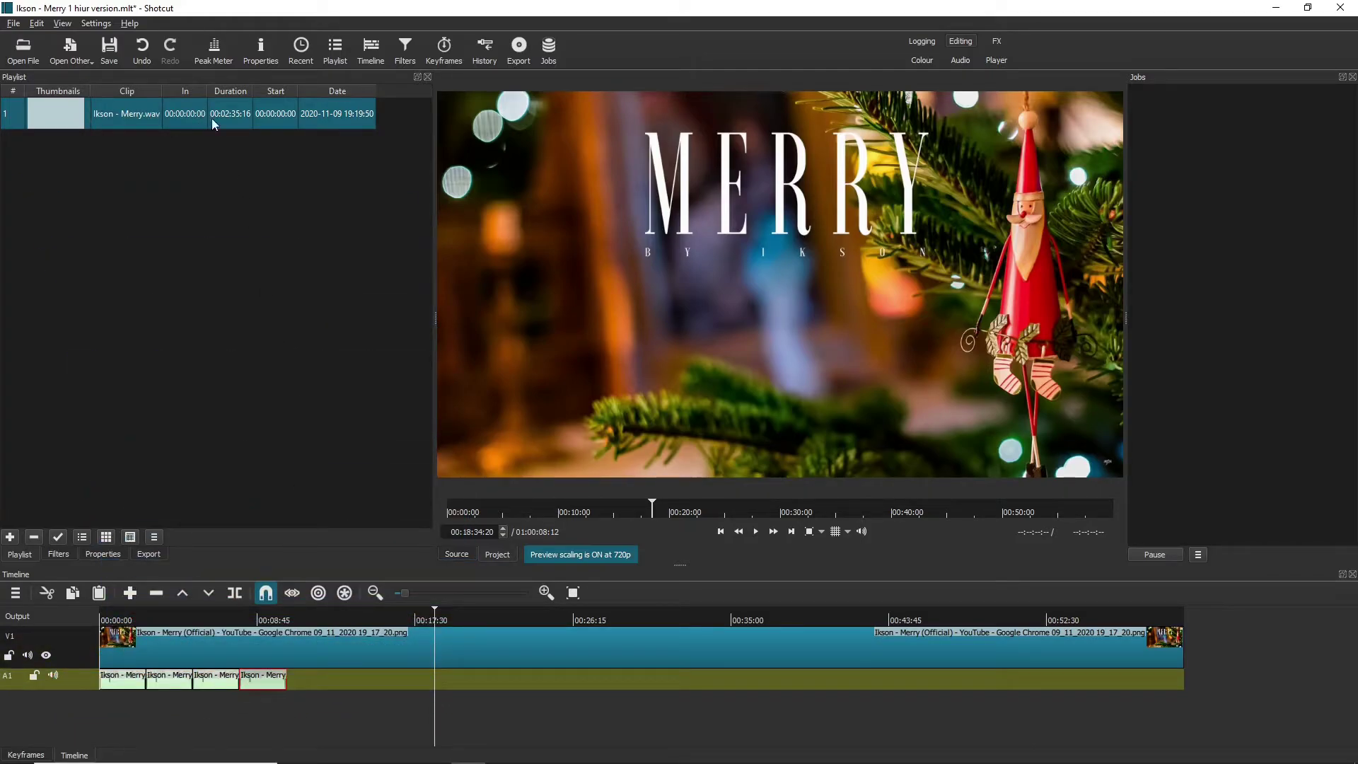
drag(211, 117, 386, 689)
drag(142, 115, 485, 687)
drag(212, 115, 715, 693)
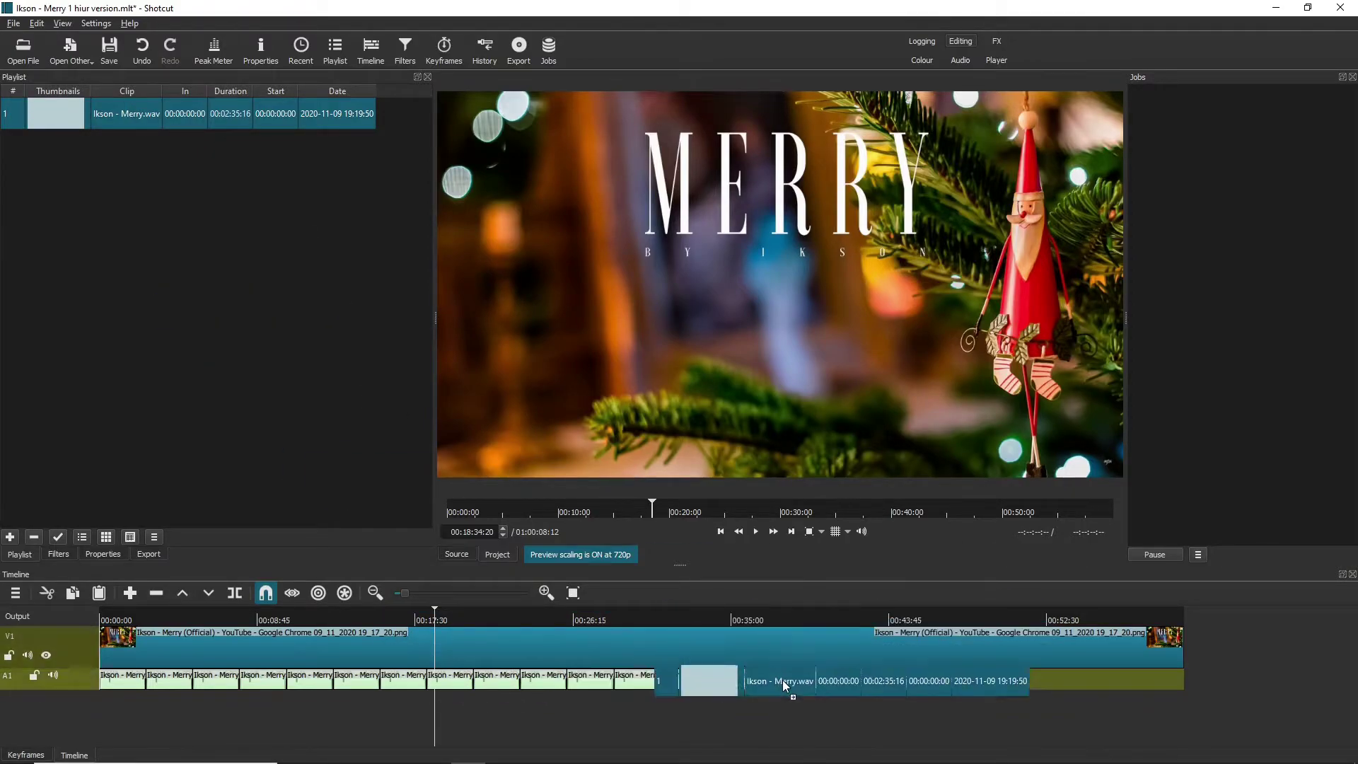
drag(782, 680, 782, 680)
drag(151, 120, 267, 172)
drag(185, 125, 1103, 680)
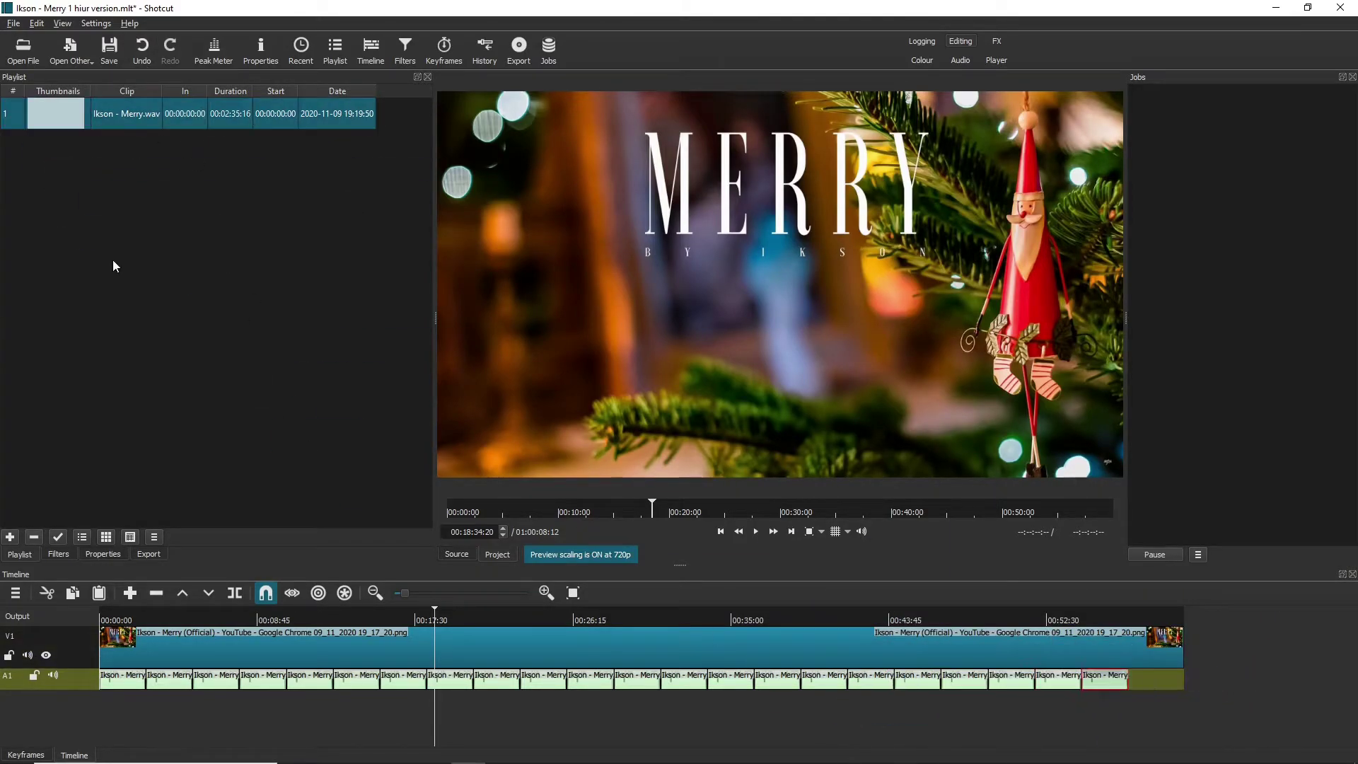
drag(134, 115, 1135, 729)
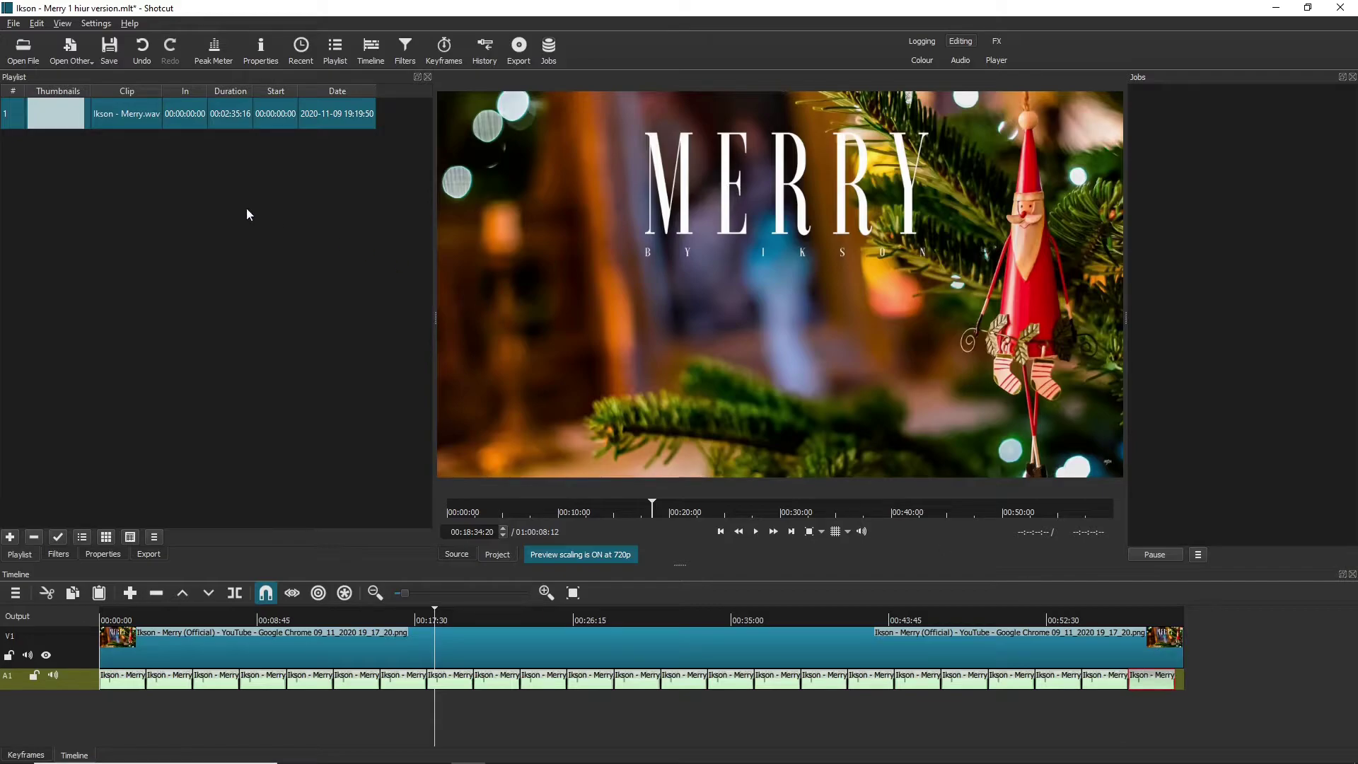
drag(117, 111, 1229, 656)
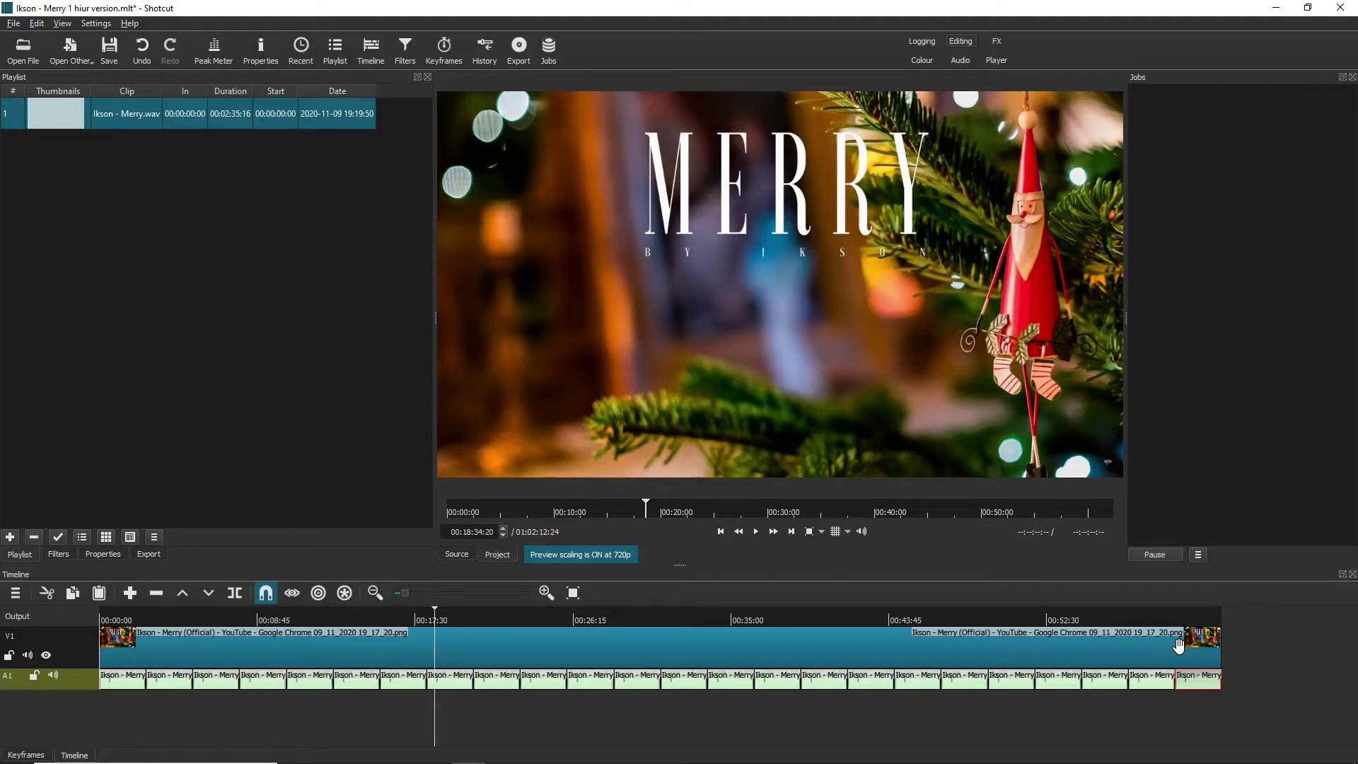
Return to the start of the timeline and select the Merry still clip on V1.
key(Home)
click(321, 650)
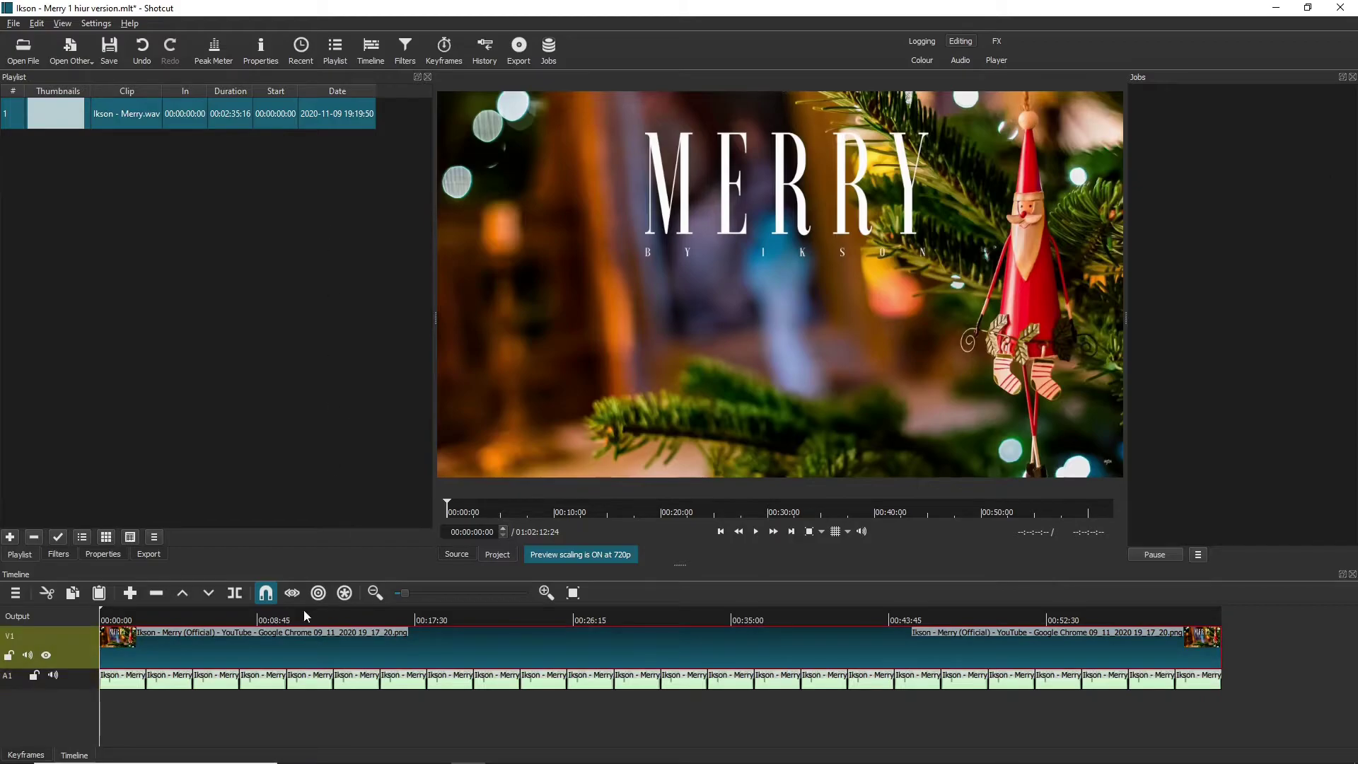
Add a Text: Simple #timecode# filter, shrink it into the bottom-left corner, and play to verify.
click(405, 60)
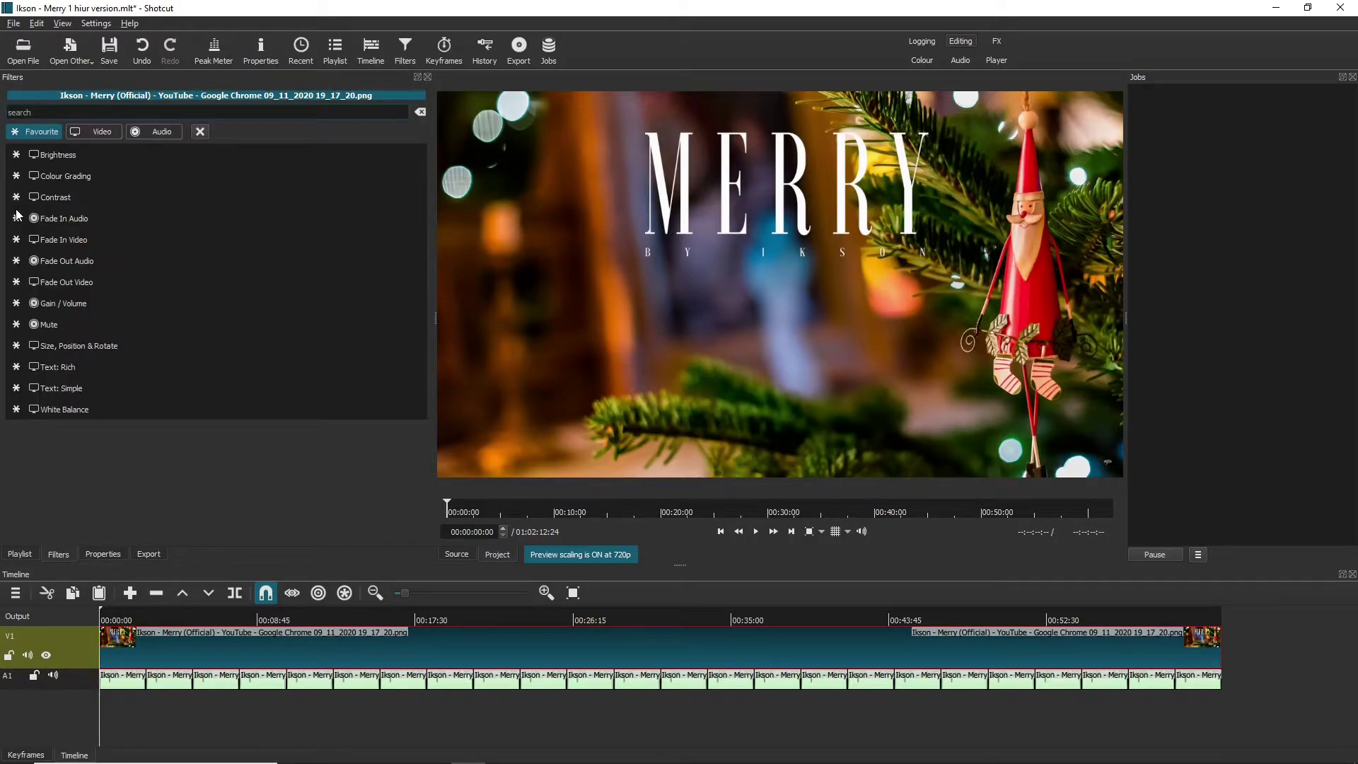
text(text)
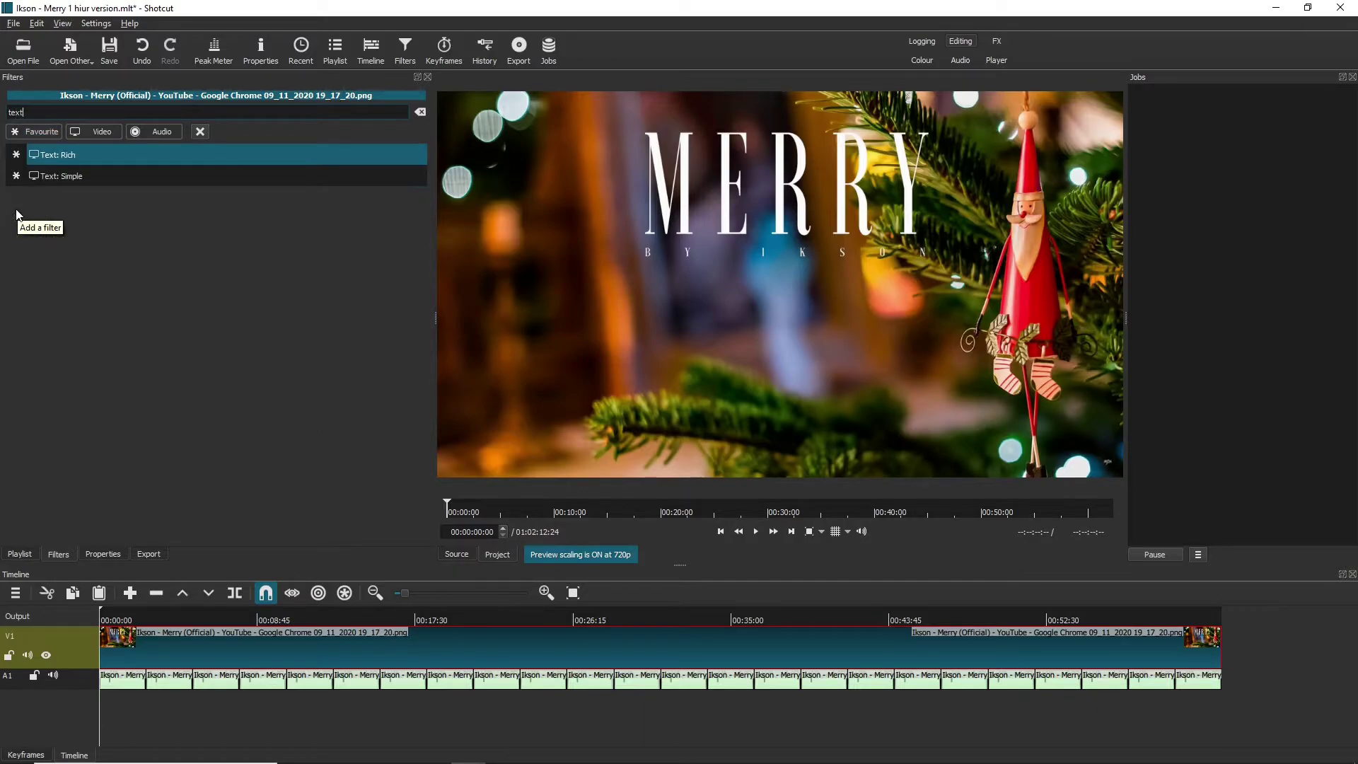
click(84, 175)
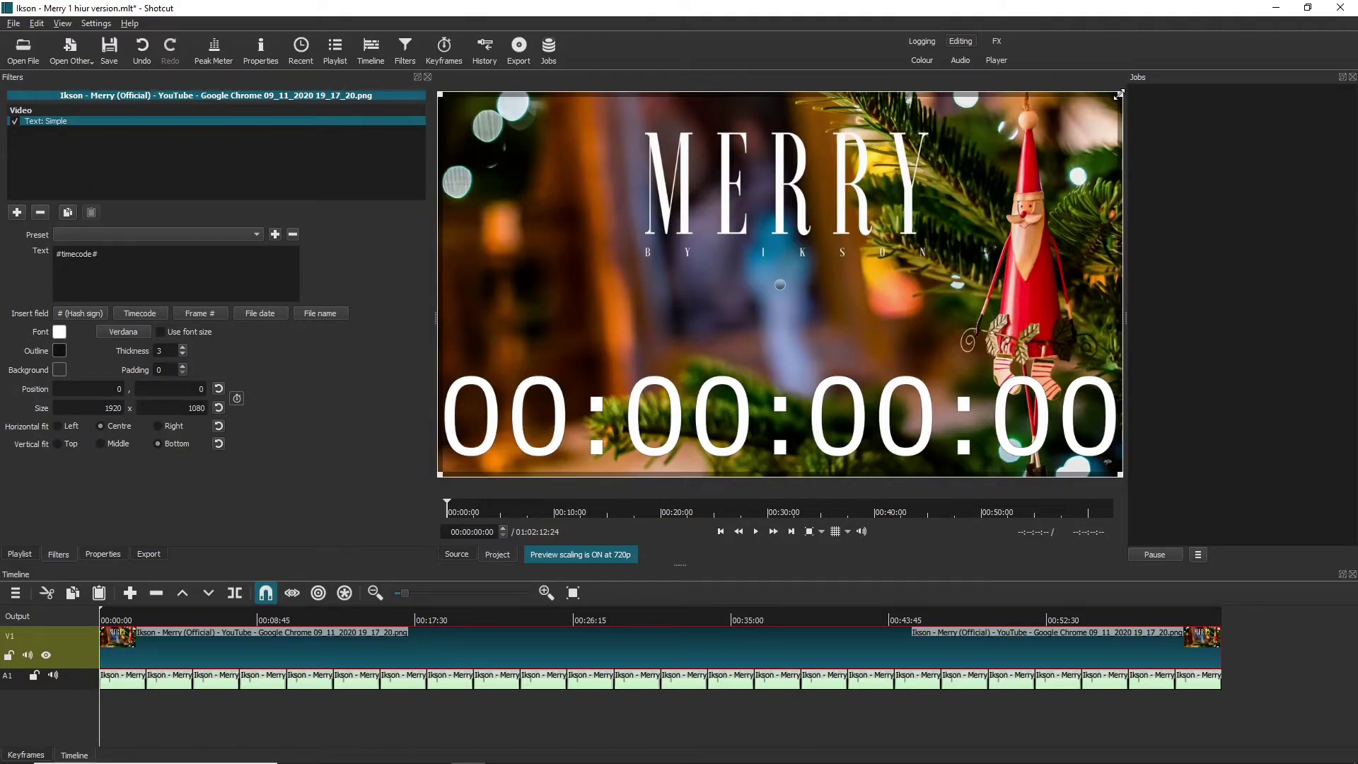
drag(1118, 94, 505, 474)
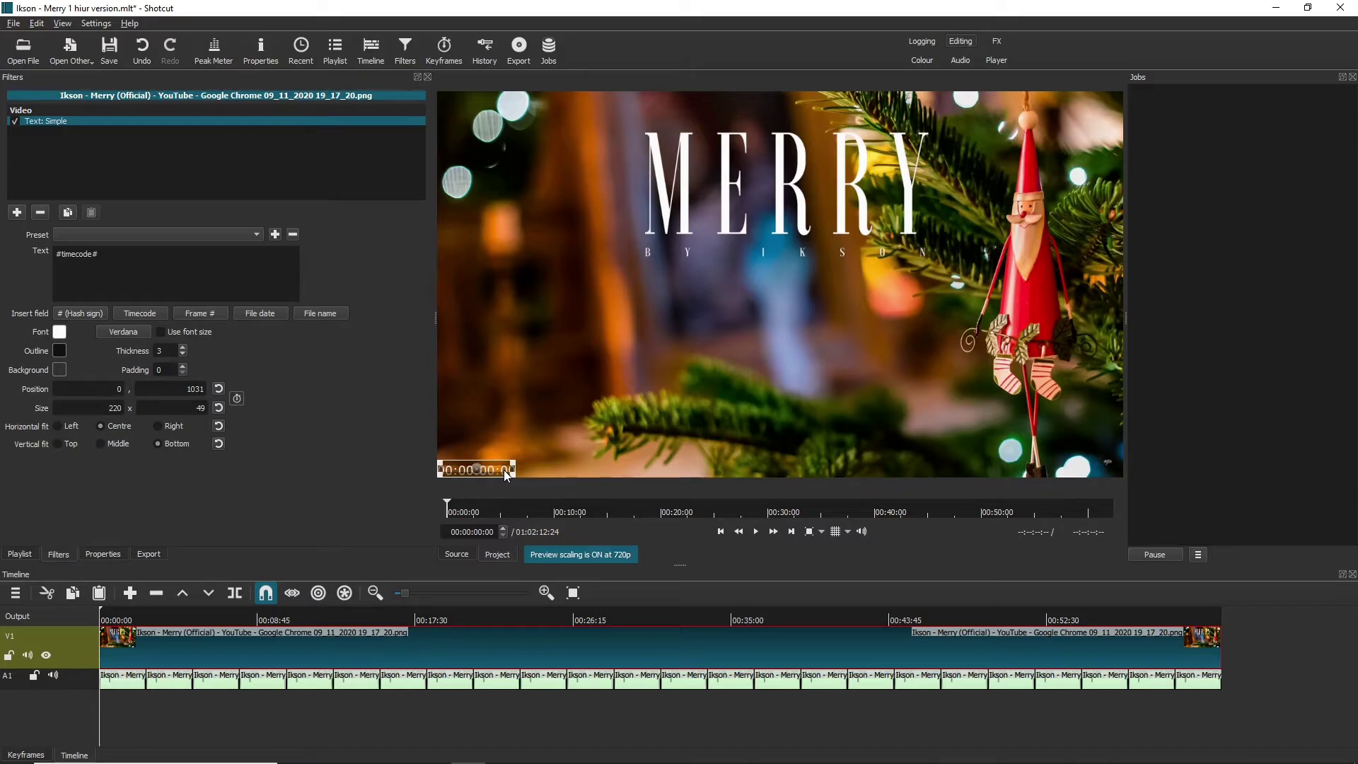
click(755, 531)
click(125, 684)
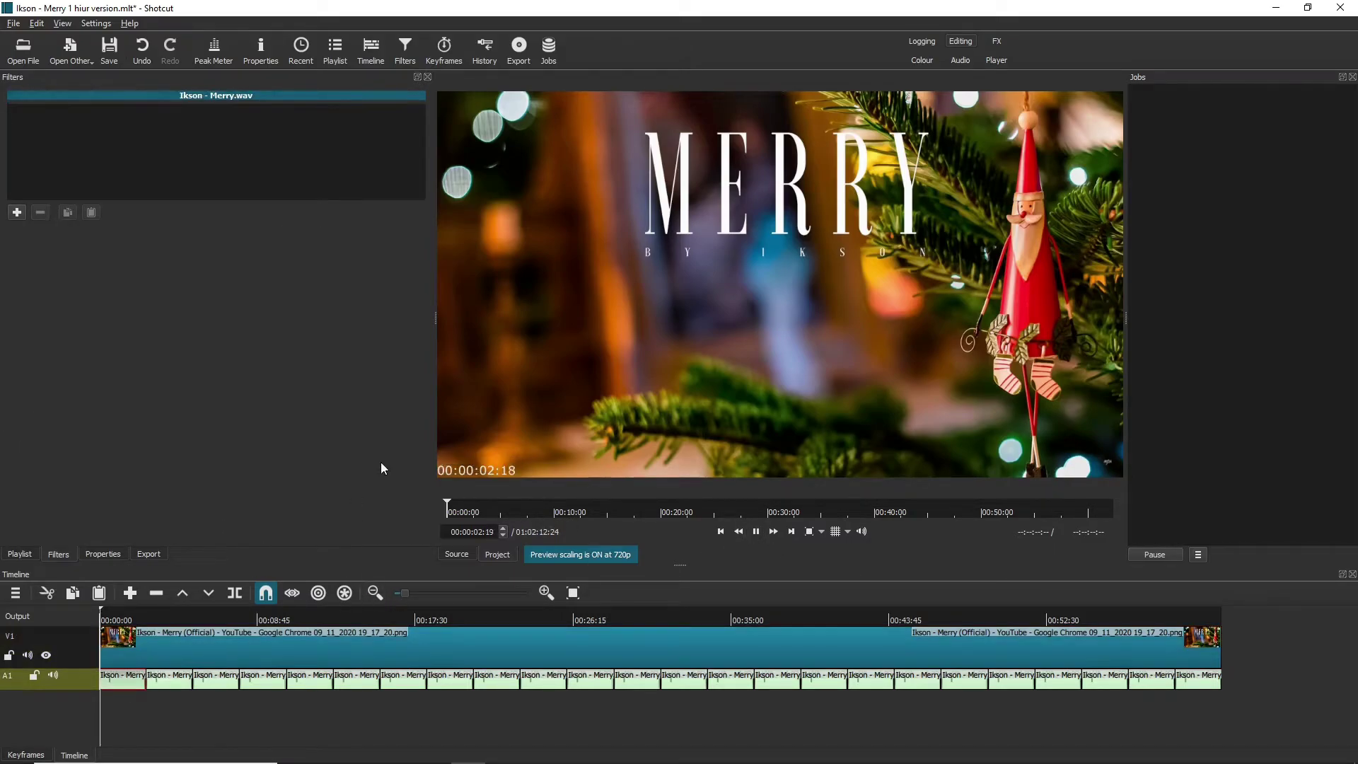
click(756, 531)
Add a second Text: Simple filter reading '1 HOUR' and shrink its text box.
click(160, 644)
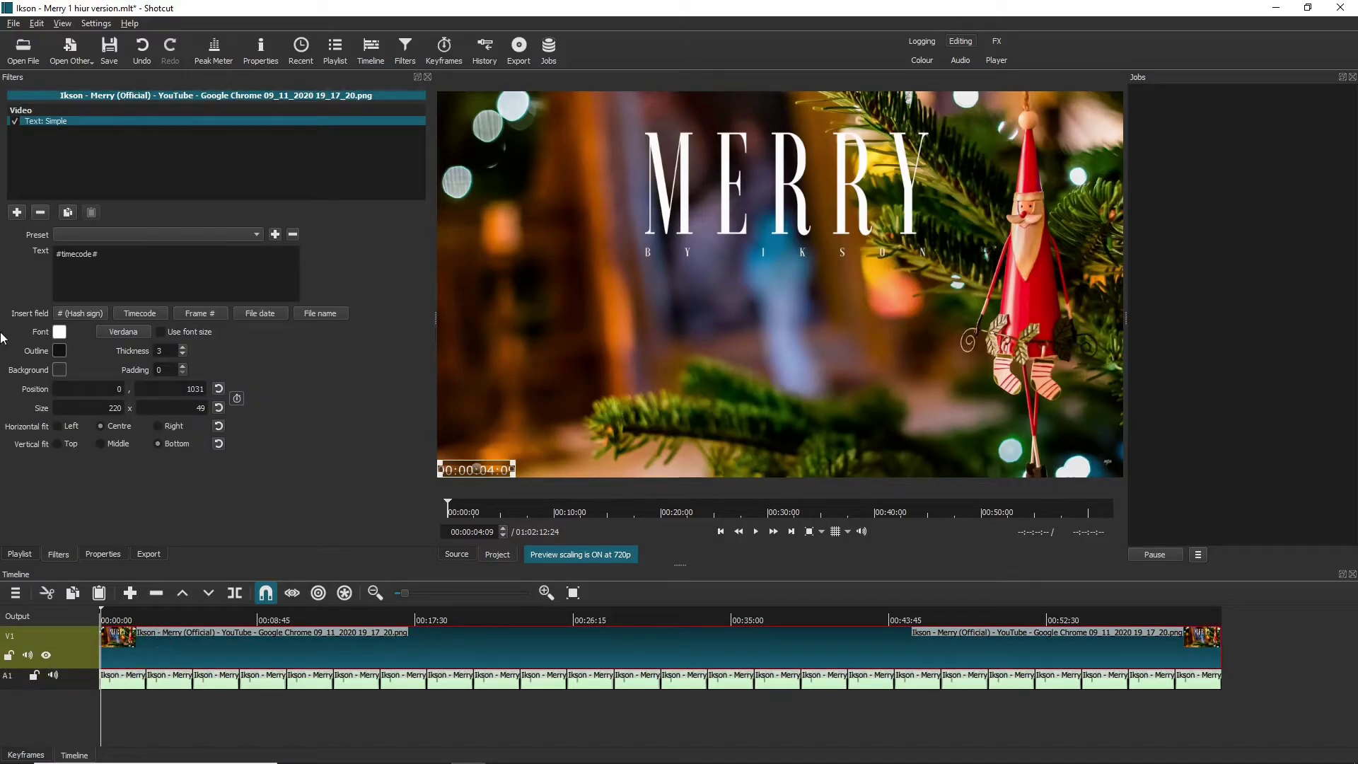
click(17, 213)
text(text)
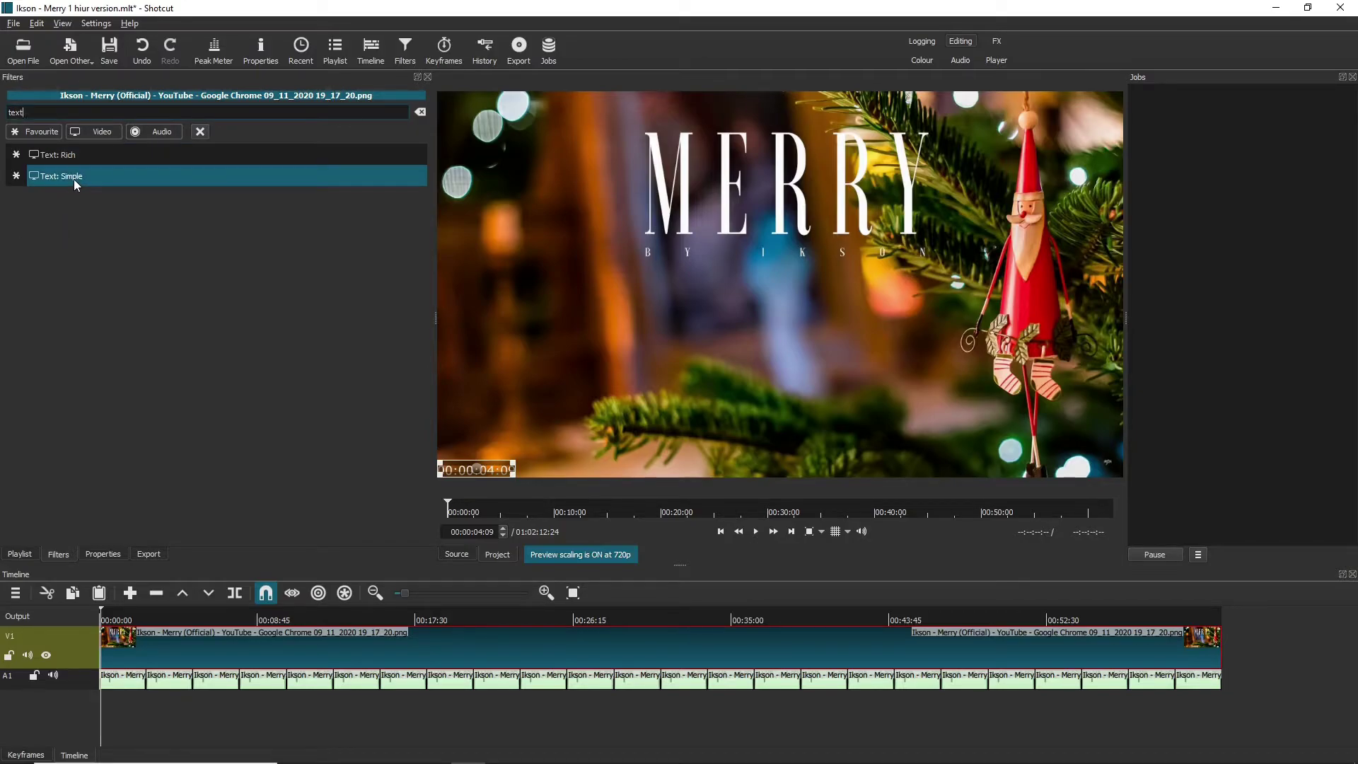
click(75, 178)
key(ctrl+a)
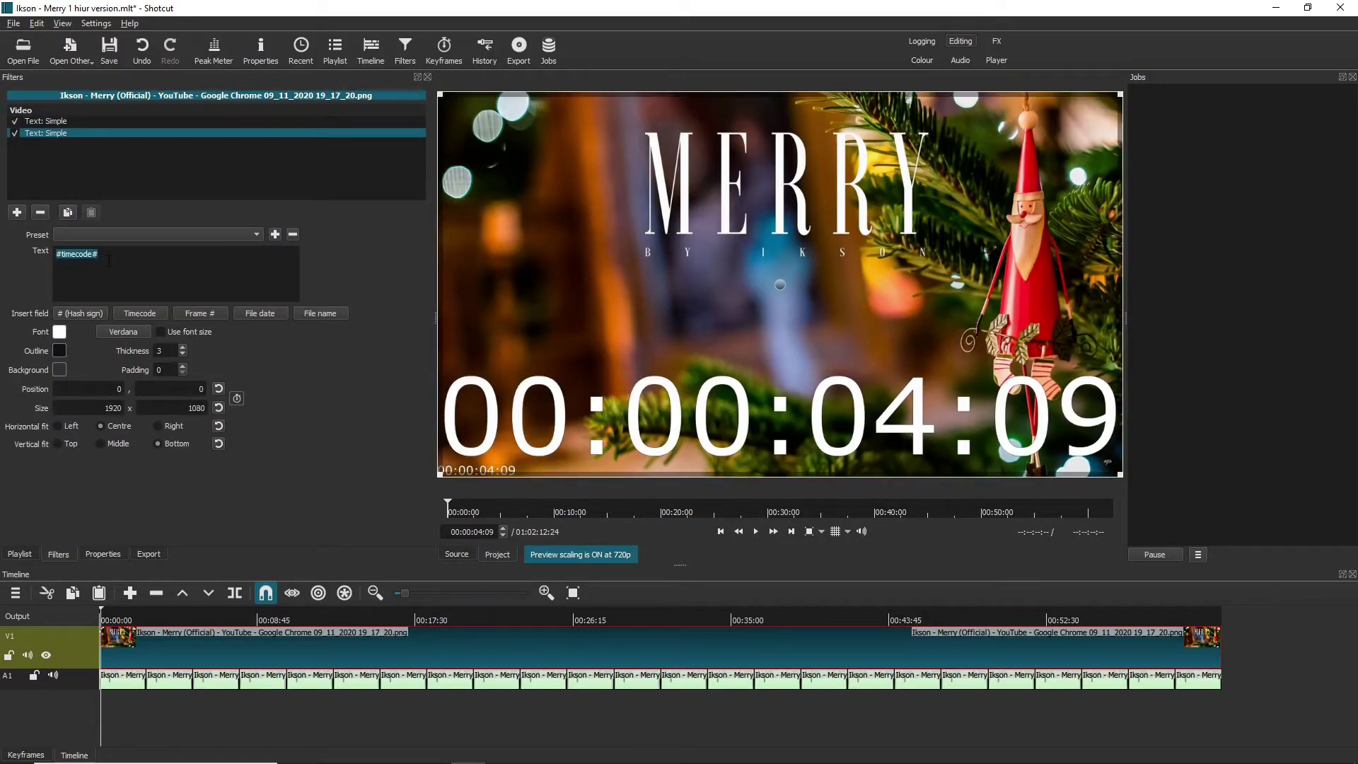
key(BackSpace)
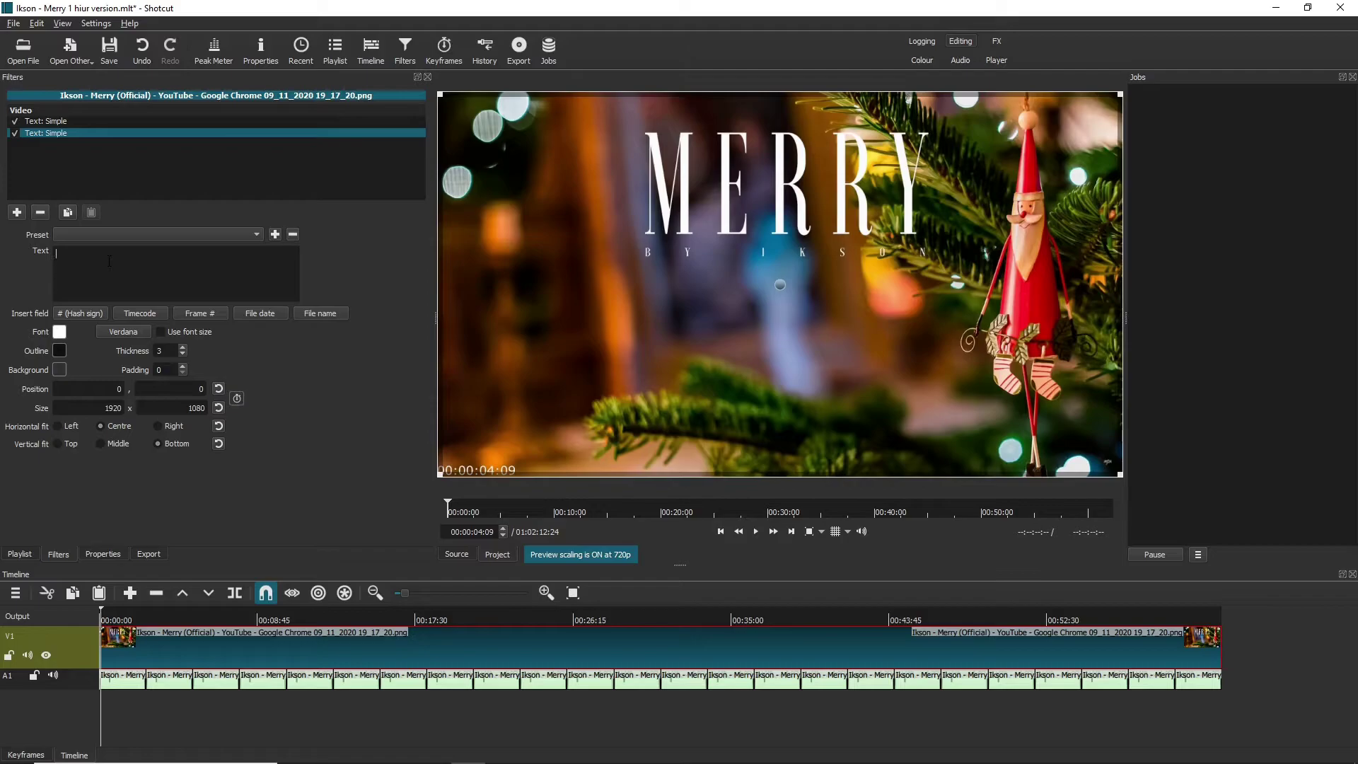
text(1 HOUR)
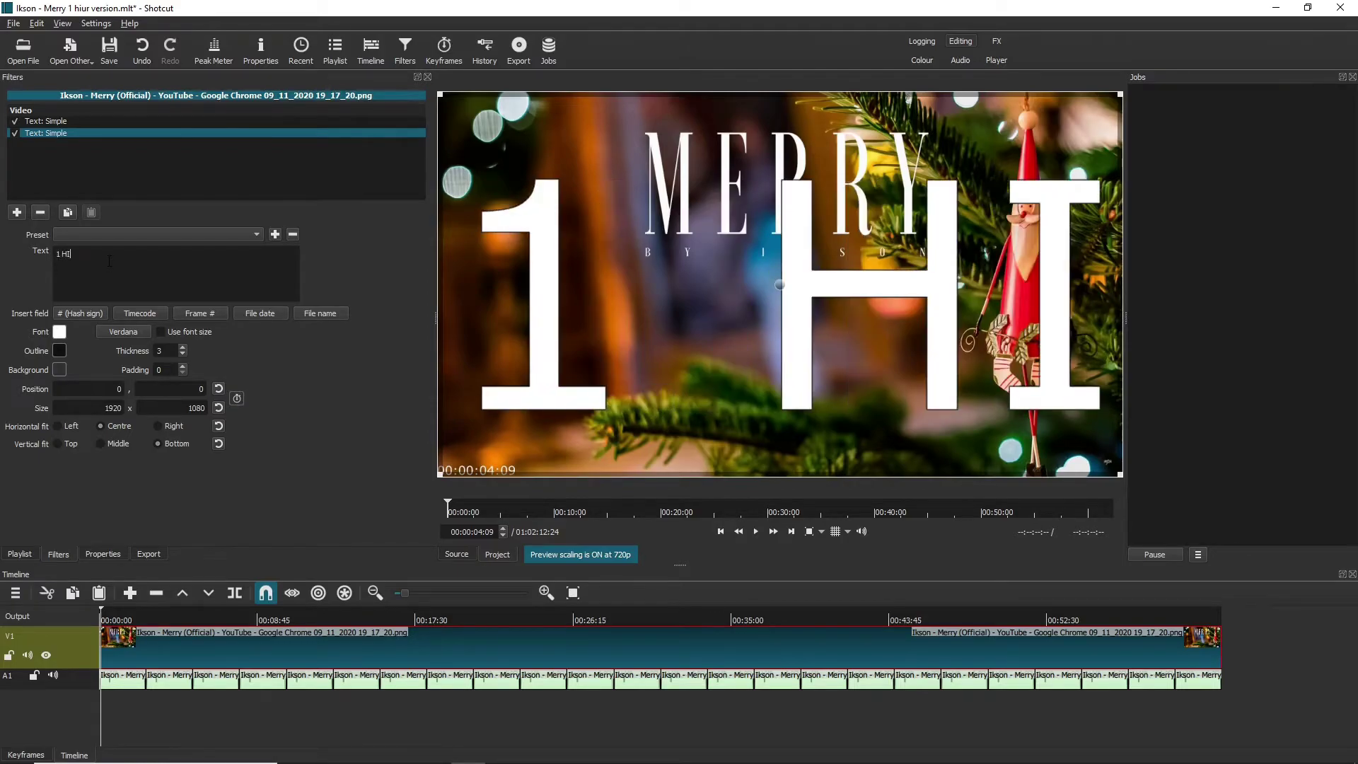
drag(438, 92, 608, 241)
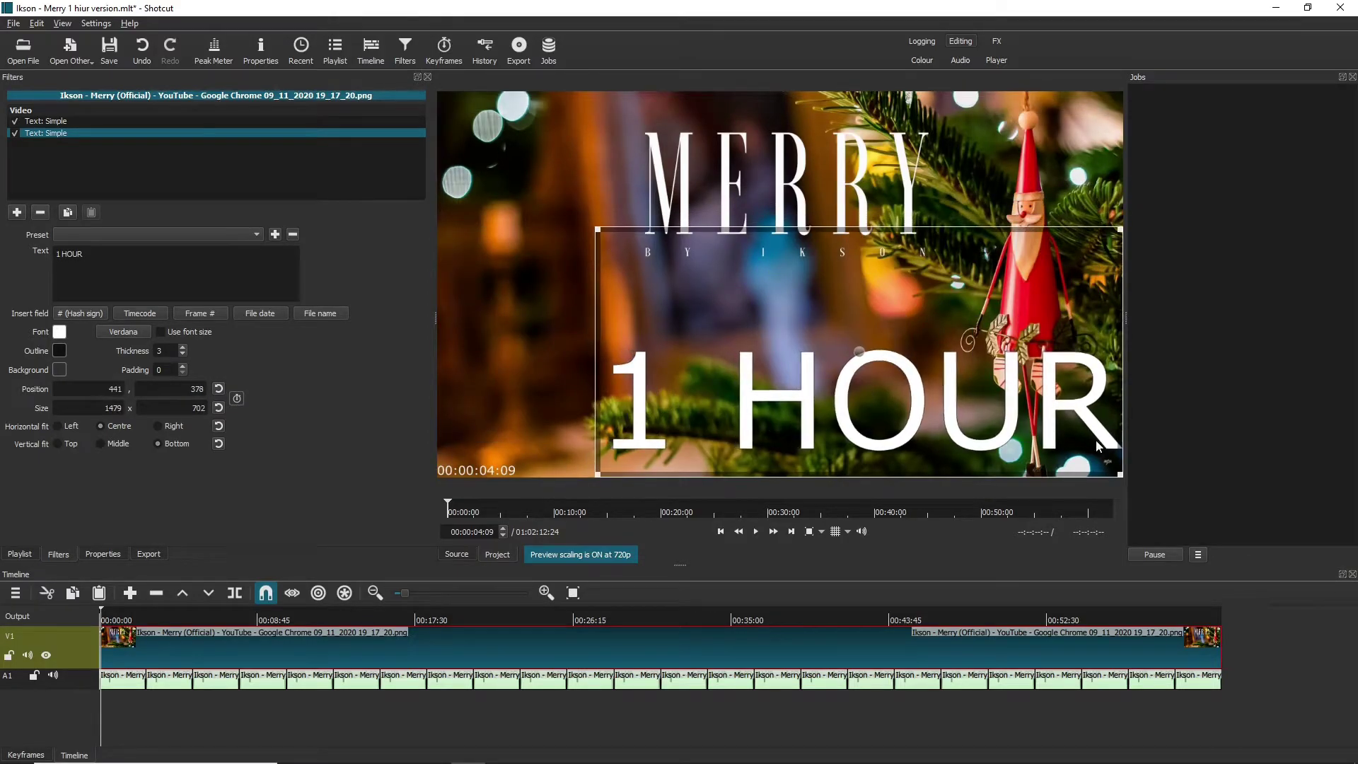
drag(1122, 475, 961, 362)
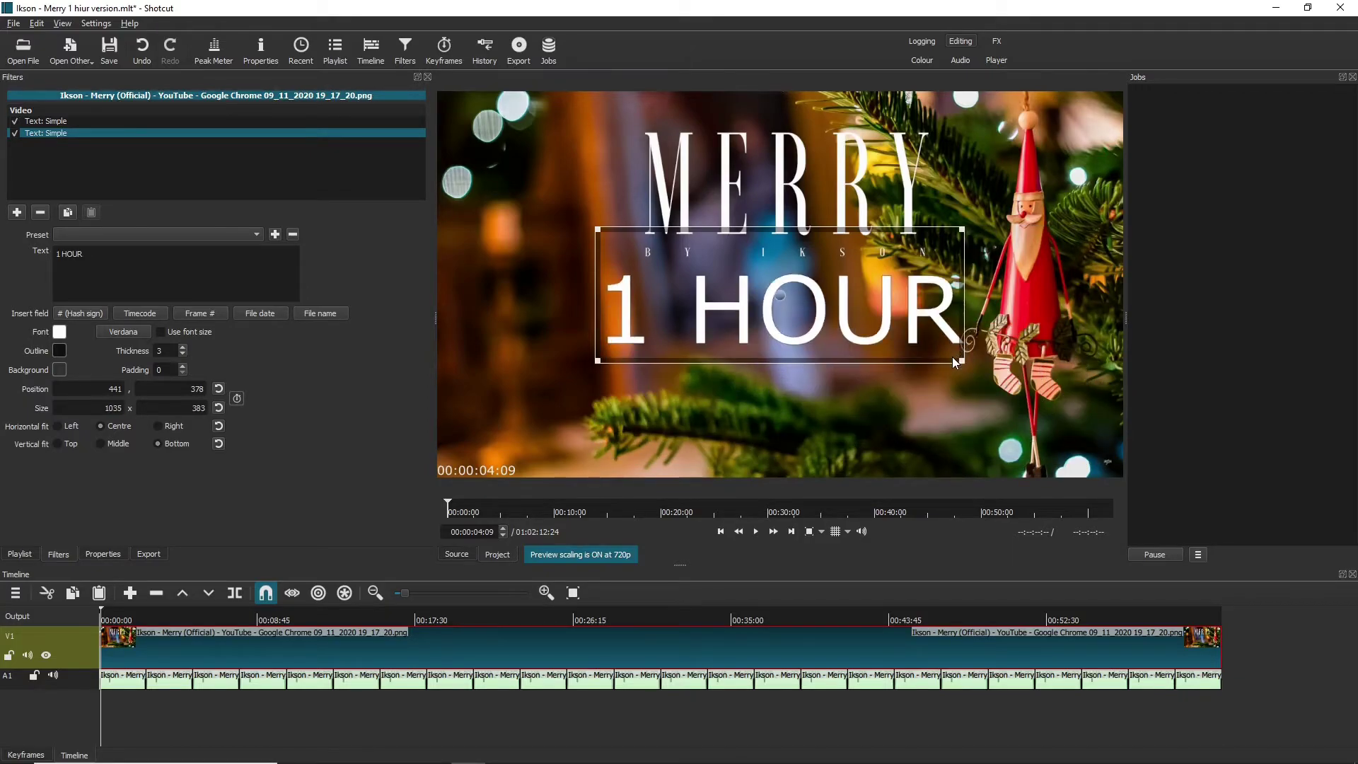
Set the '1 HOUR' title font to Voga and move it just beneath MERRY.
click(120, 330)
scroll(586, 359, down, 1)
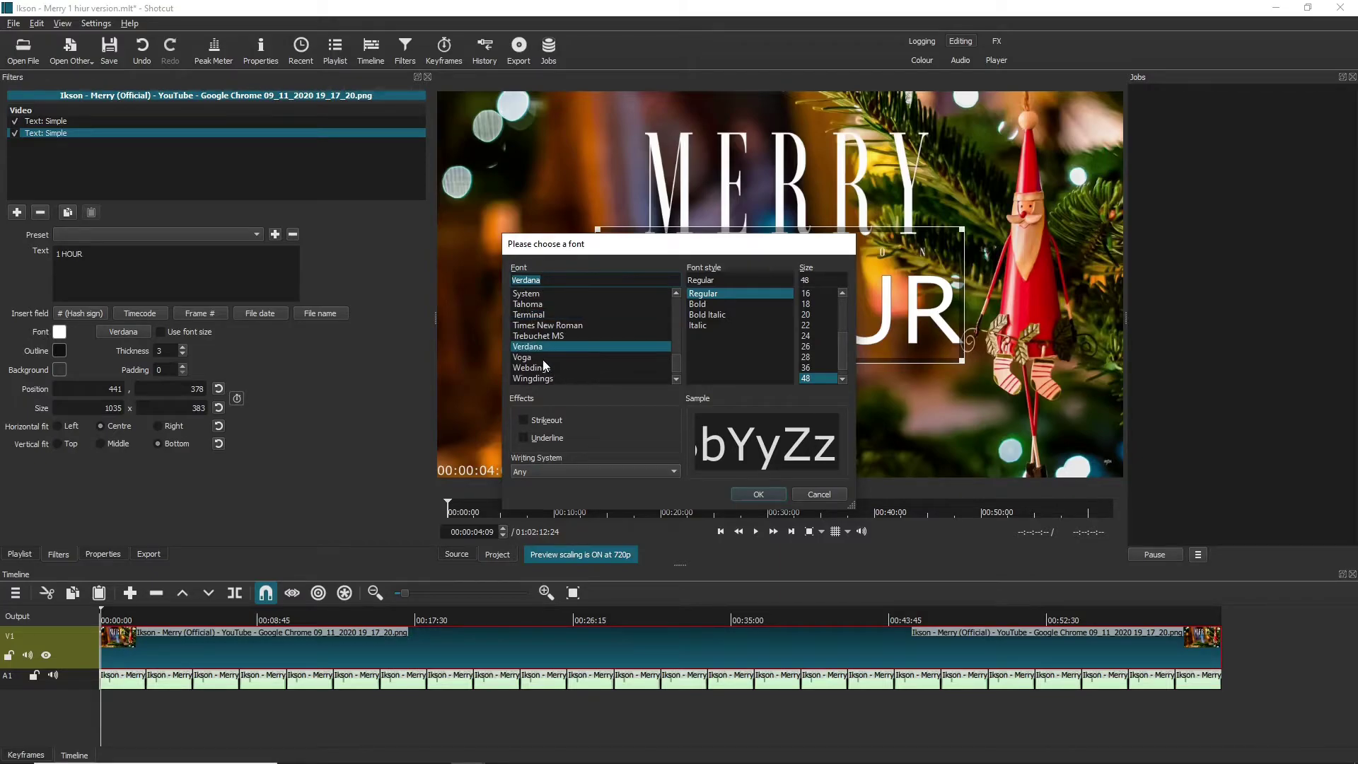
click(541, 357)
click(754, 494)
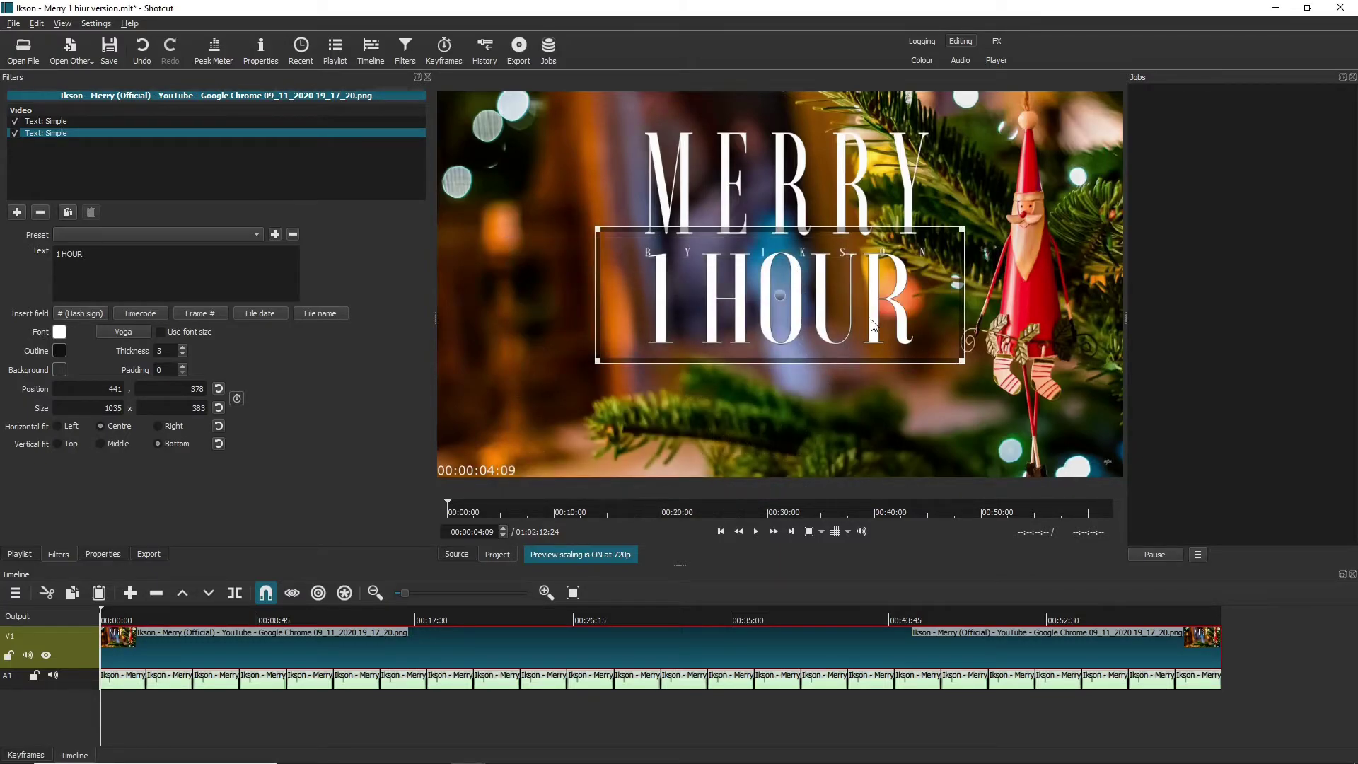
mouse_move(775, 298)
mouse_down()
mouse_move(779, 341)
mouse_move(781, 314)
mouse_up()
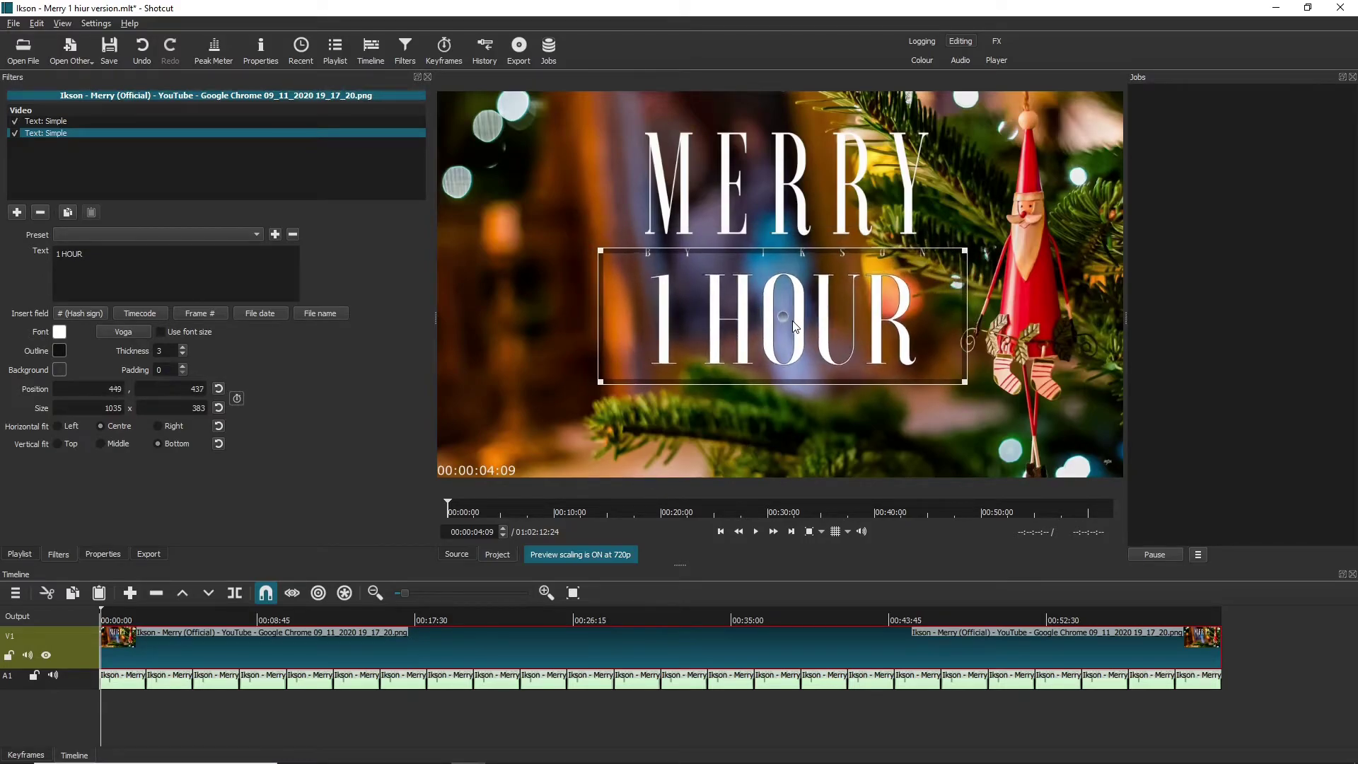
scroll(784, 330, up, 3)
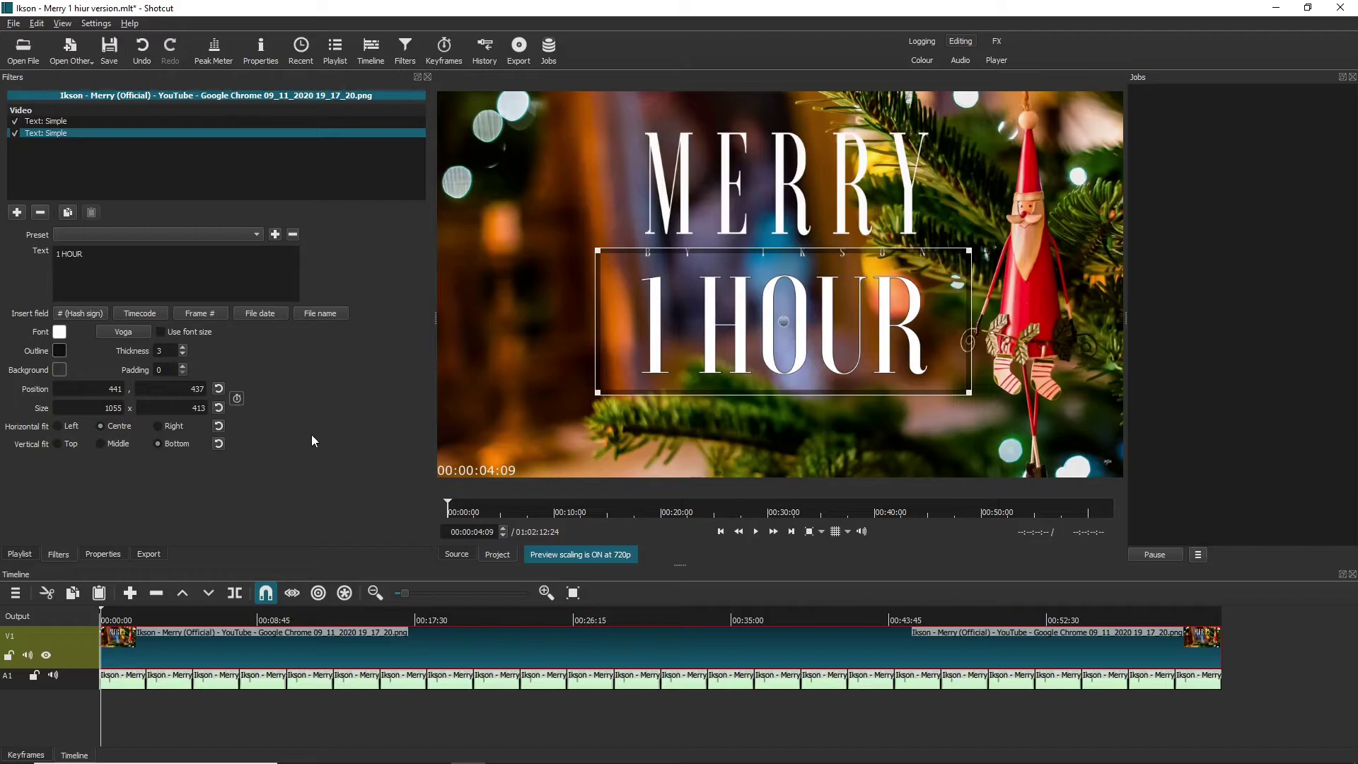
click(129, 683)
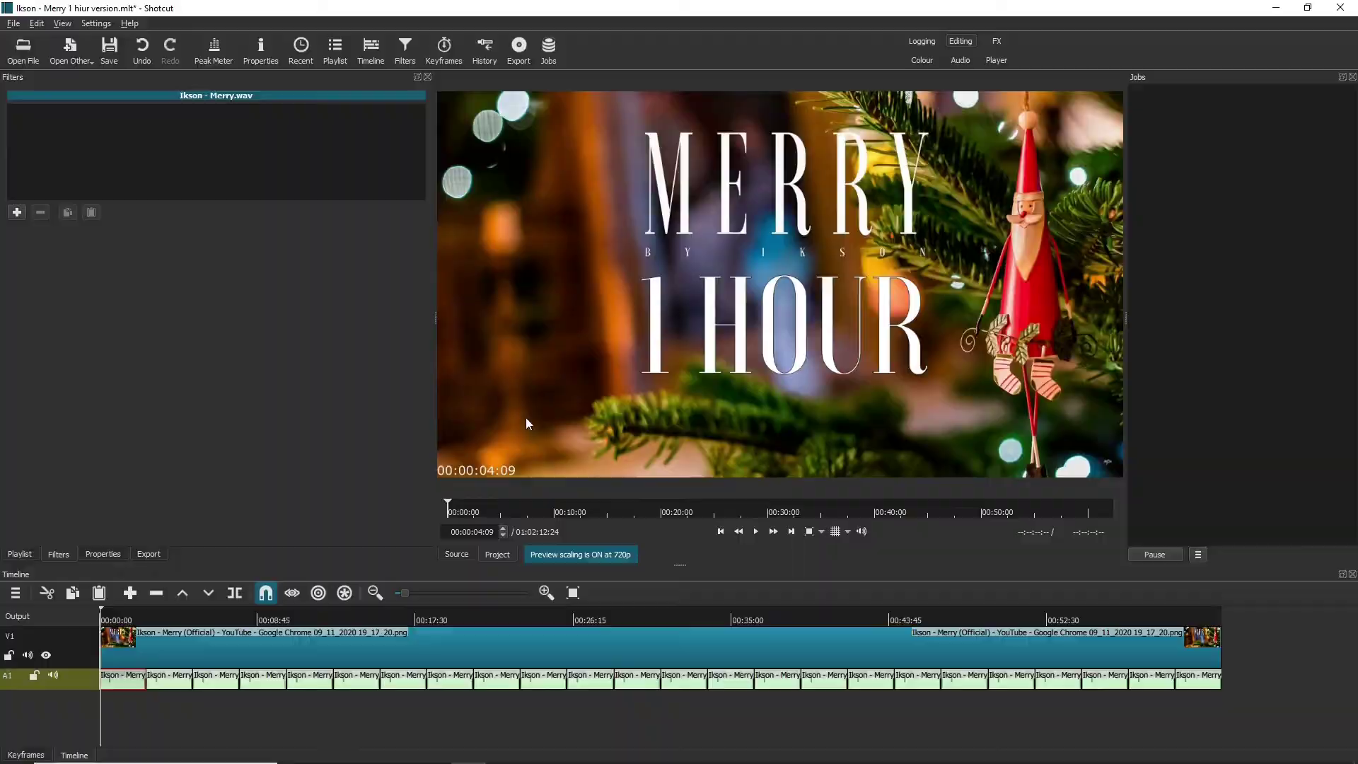
Return to the timeline start and choose the YouTube export preset, showing its advanced settings.
key(Home)
click(521, 61)
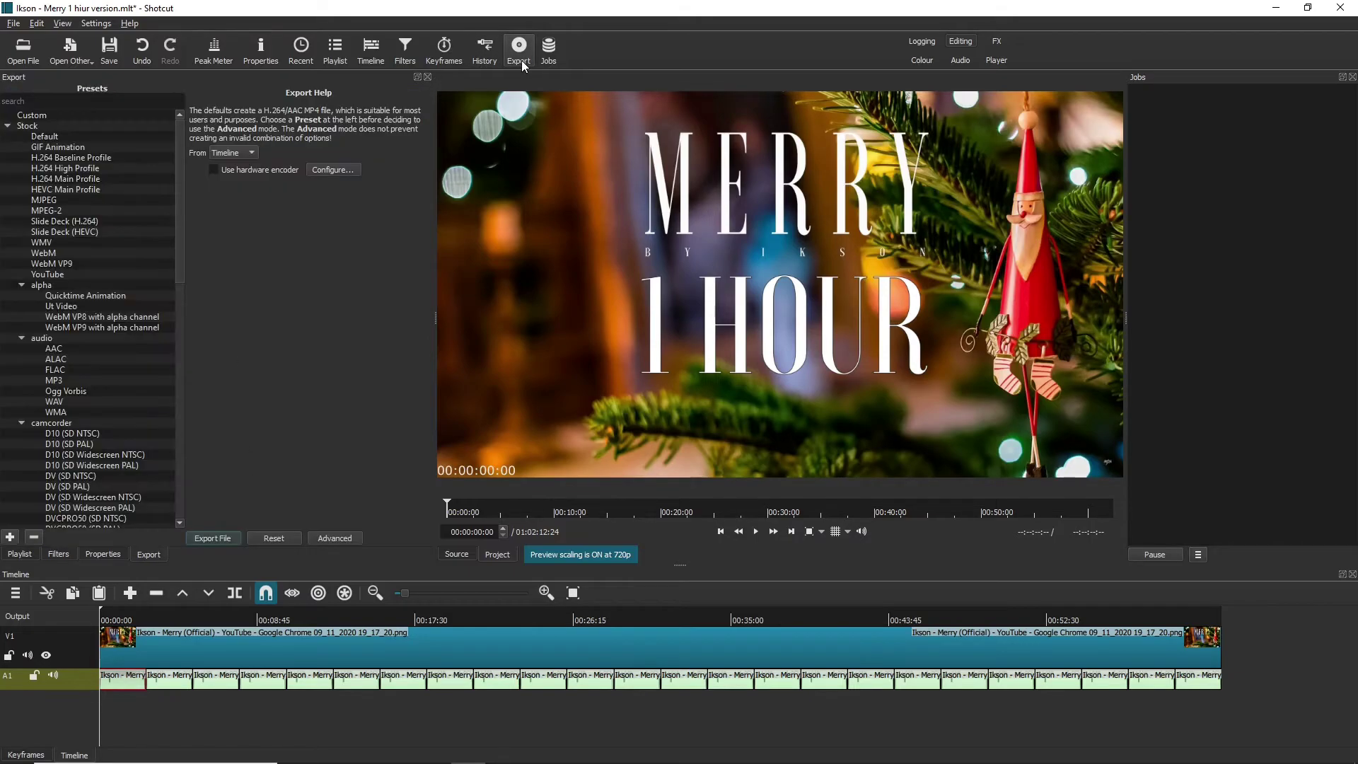
click(55, 277)
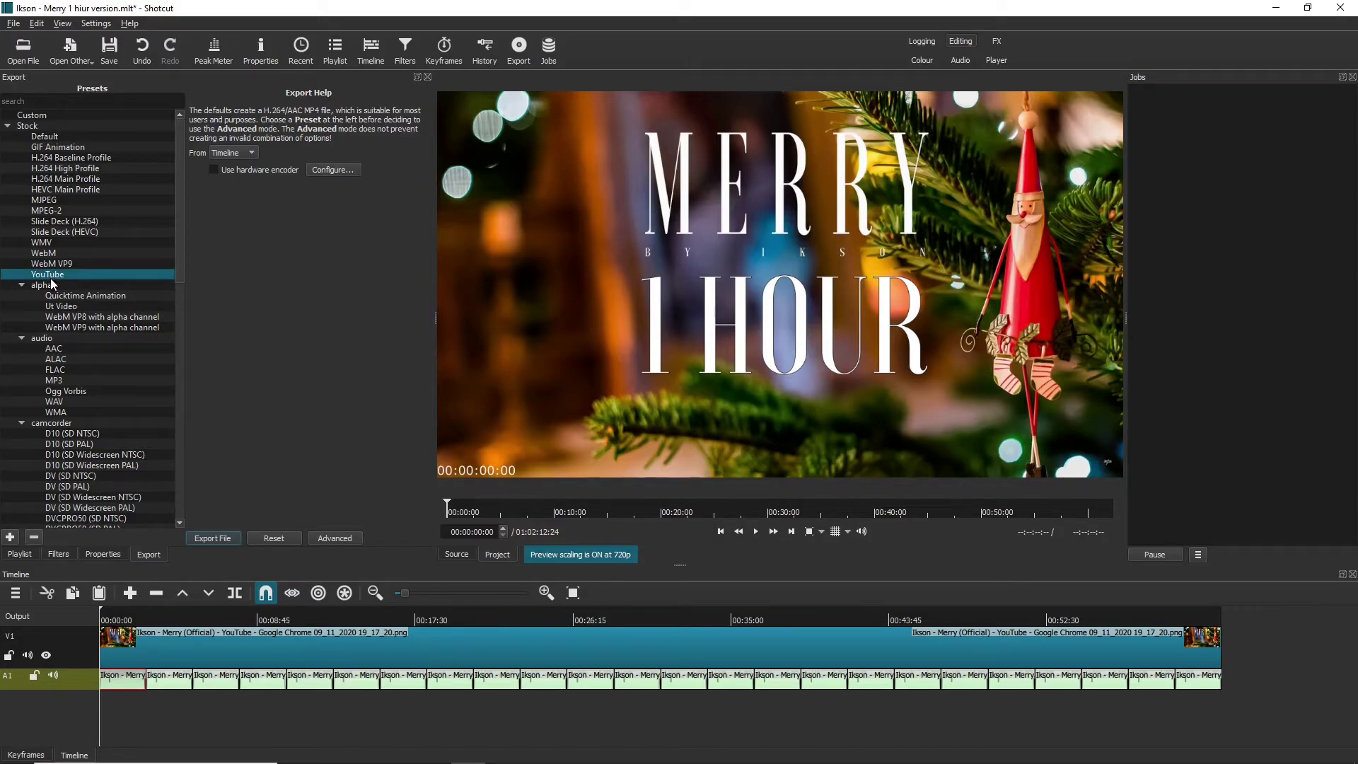
click(330, 538)
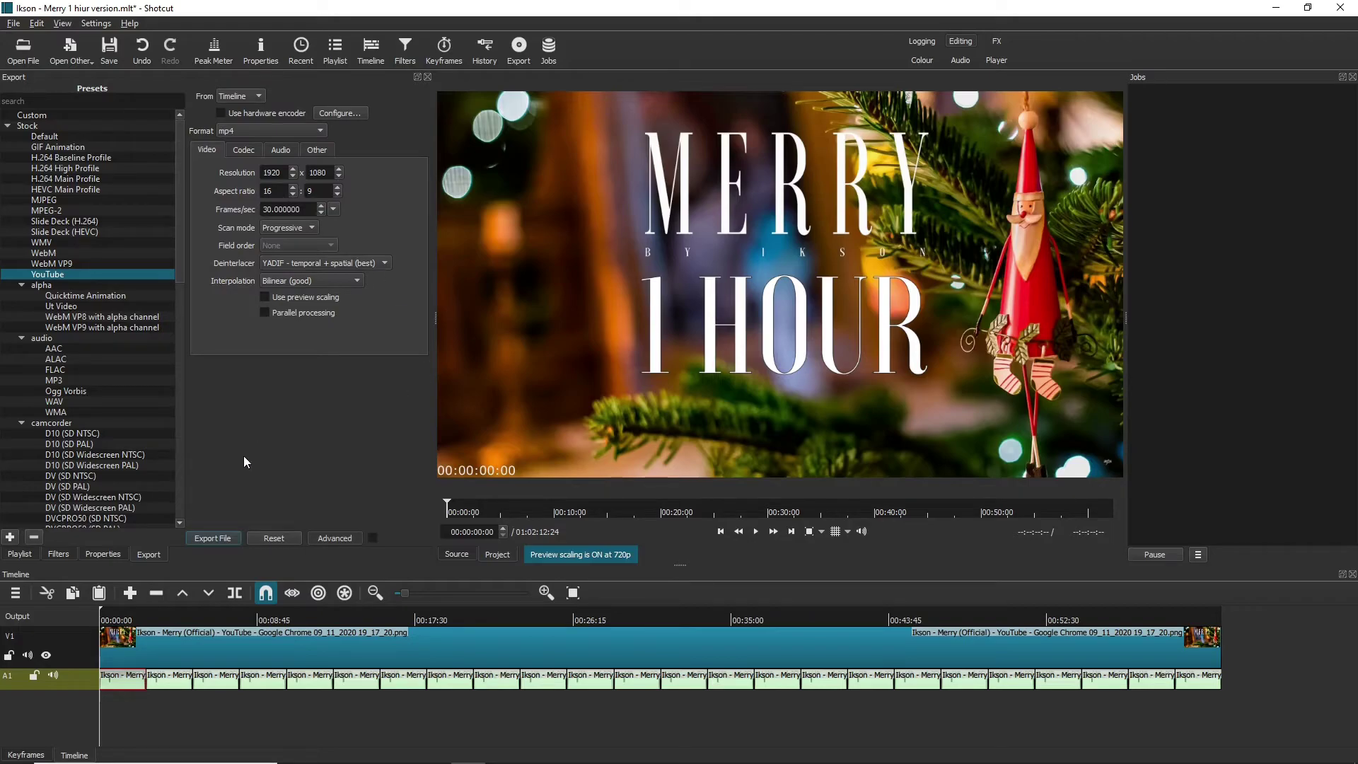
Save the MP4 export as 'Ikson - Merry 1 hour version', correcting 'hiur' to 'hour'.
click(212, 538)
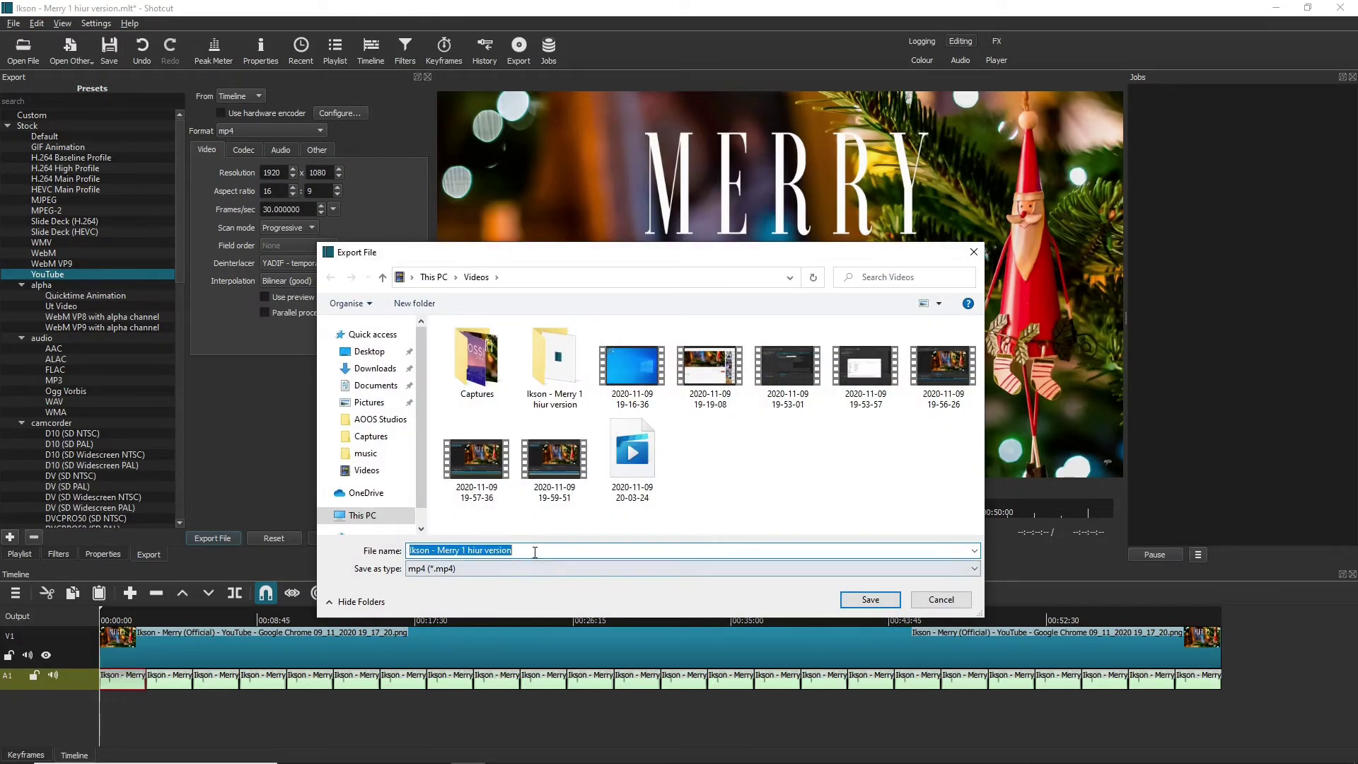
click(534, 551)
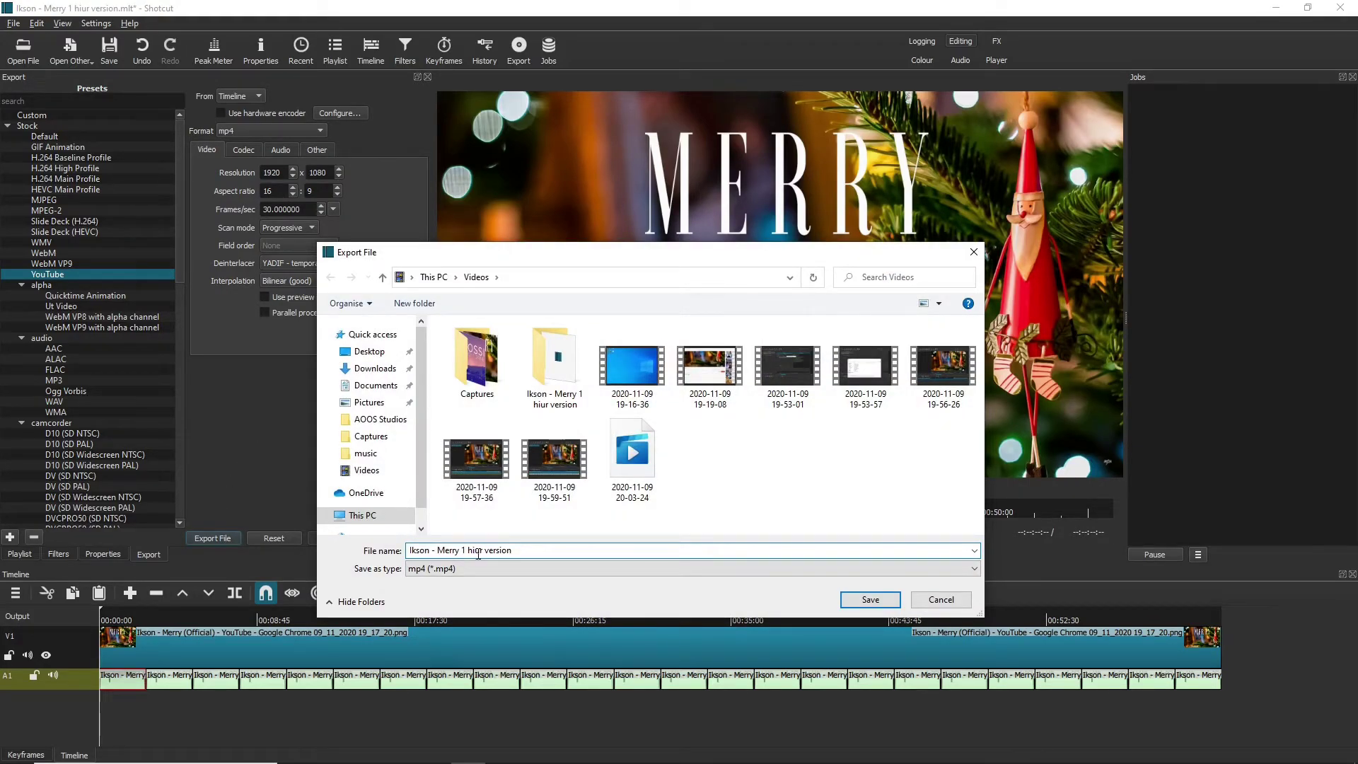
key(BackSpace)
text(o)
click(877, 601)
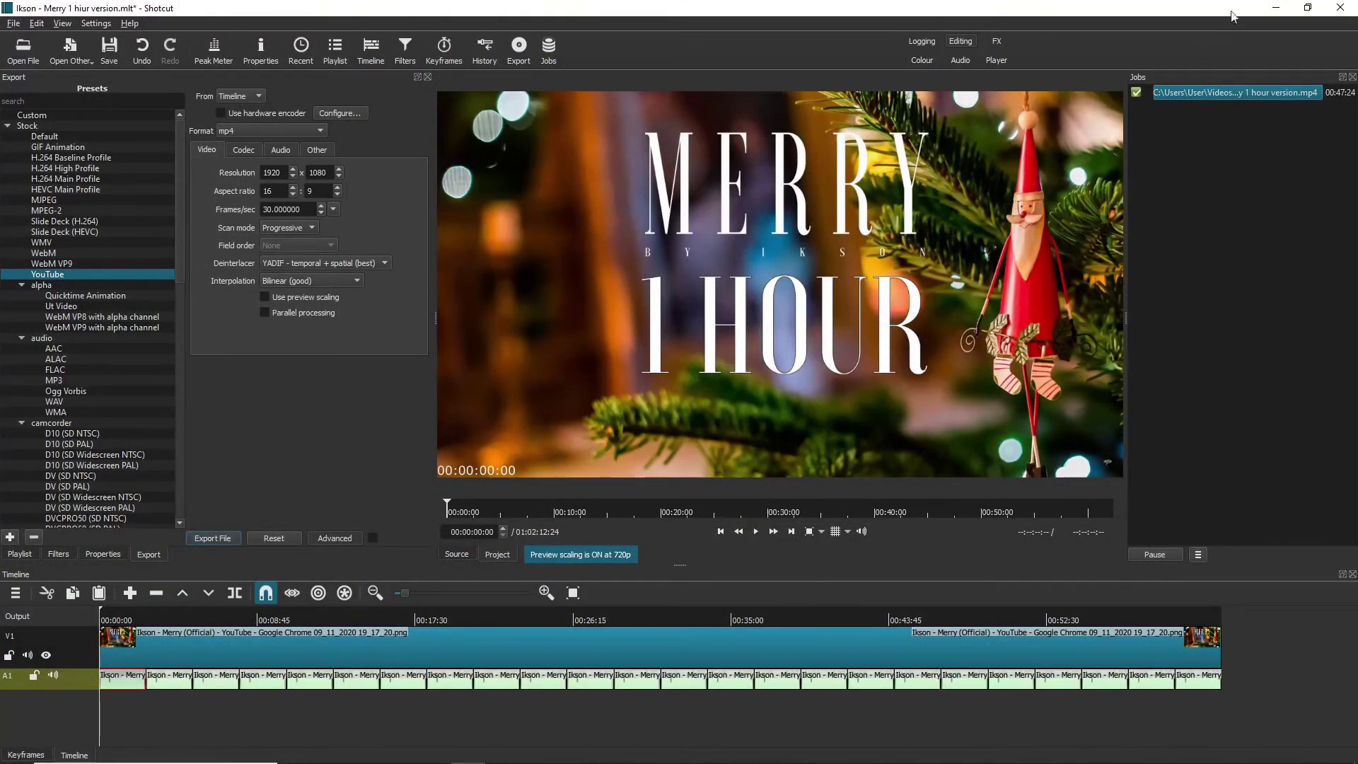
Minimise Shotcut and OBS, then play 'Ikson - Merry 1 hour version' from the Videos folder.
click(1275, 7)
click(1275, 7)
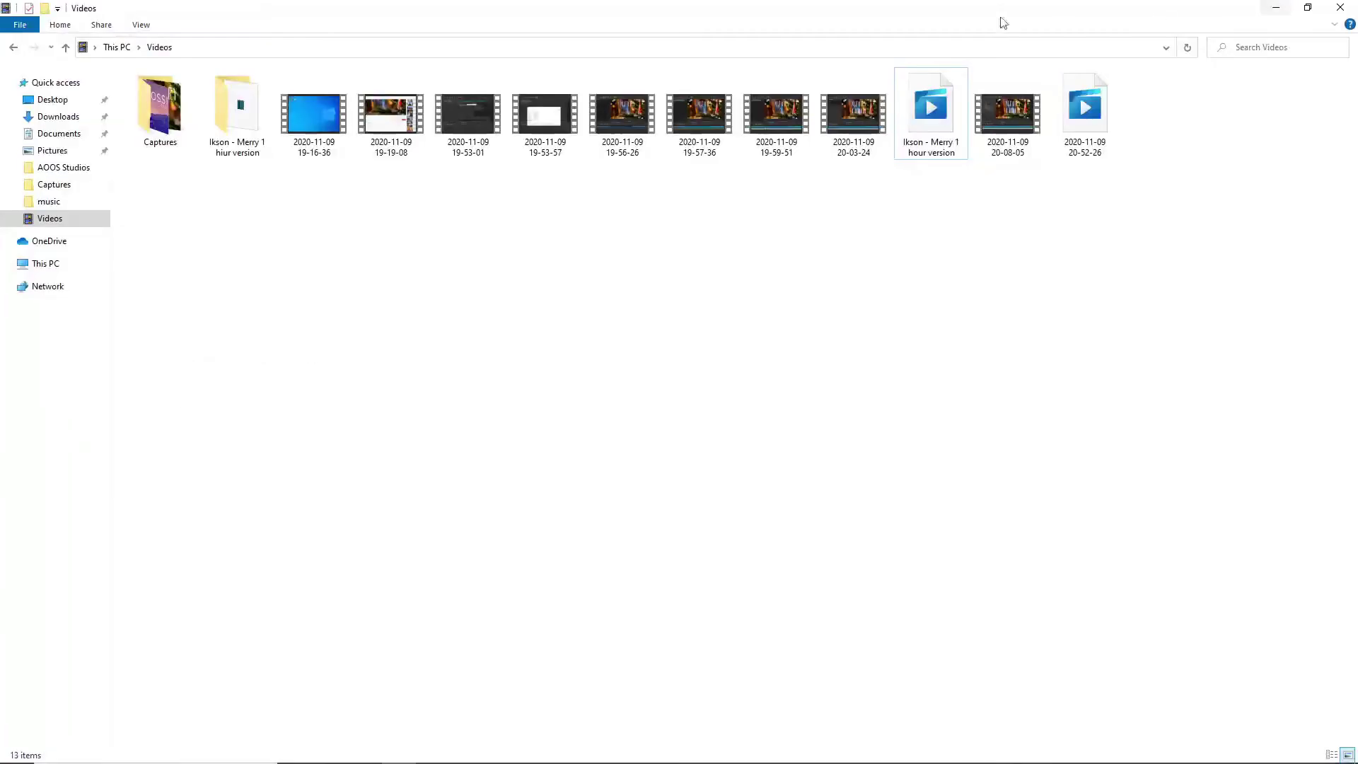
double_click(929, 110)
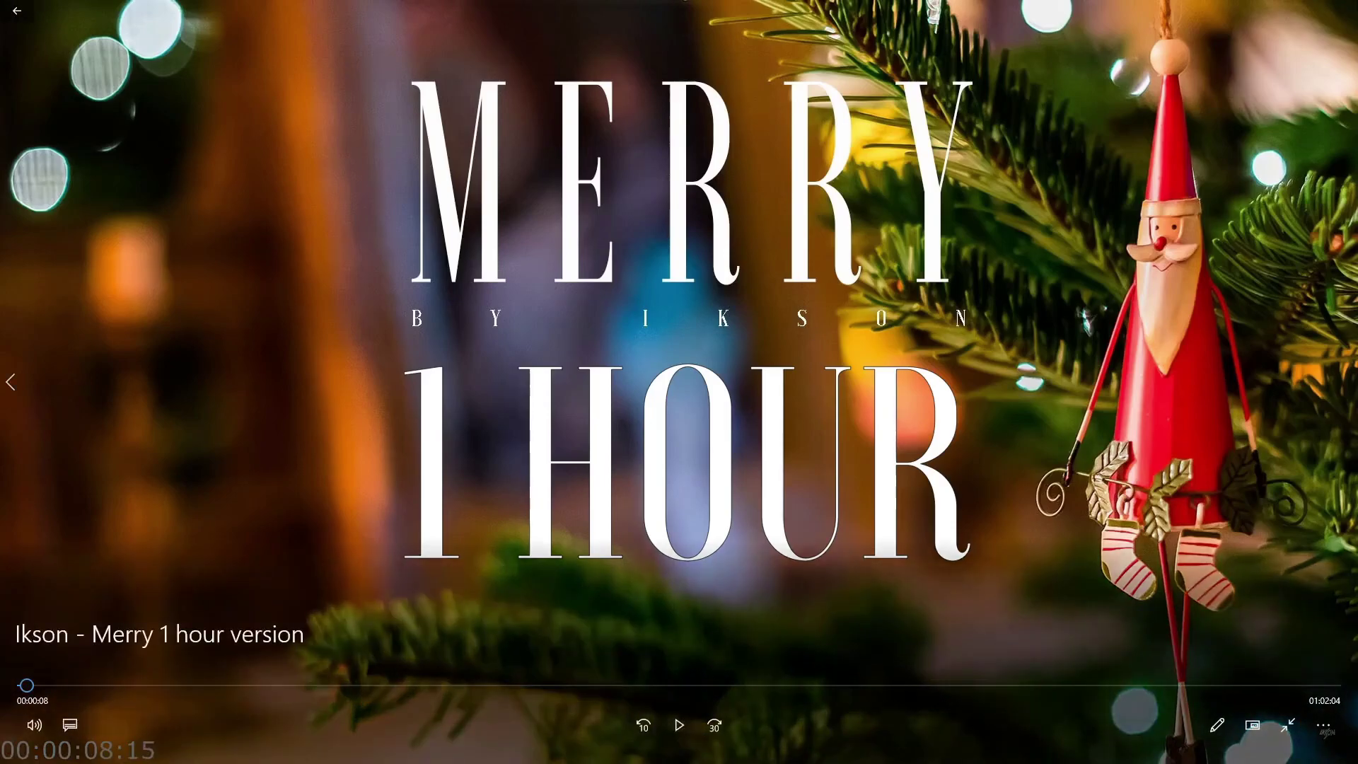
Close the full-screen Films & TV player with Alt+F4.
key(alt+F4)
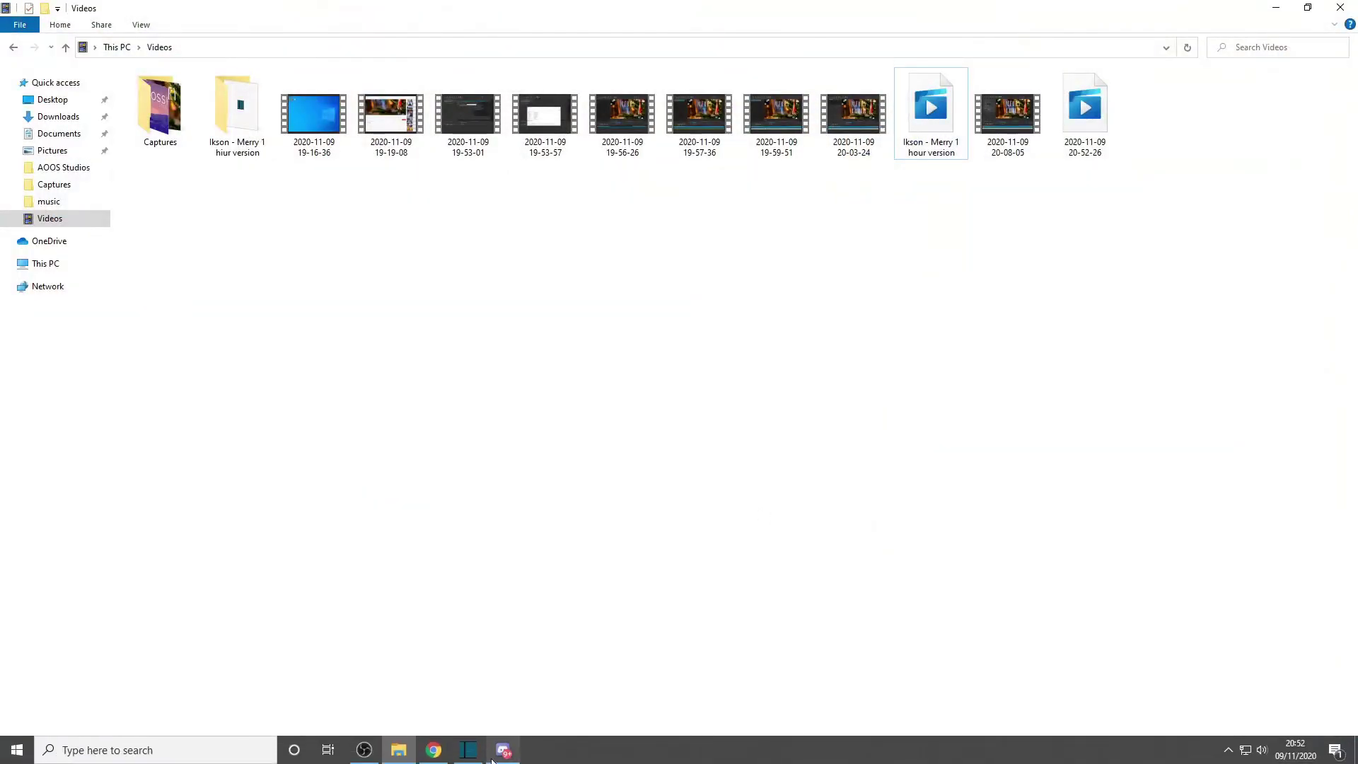